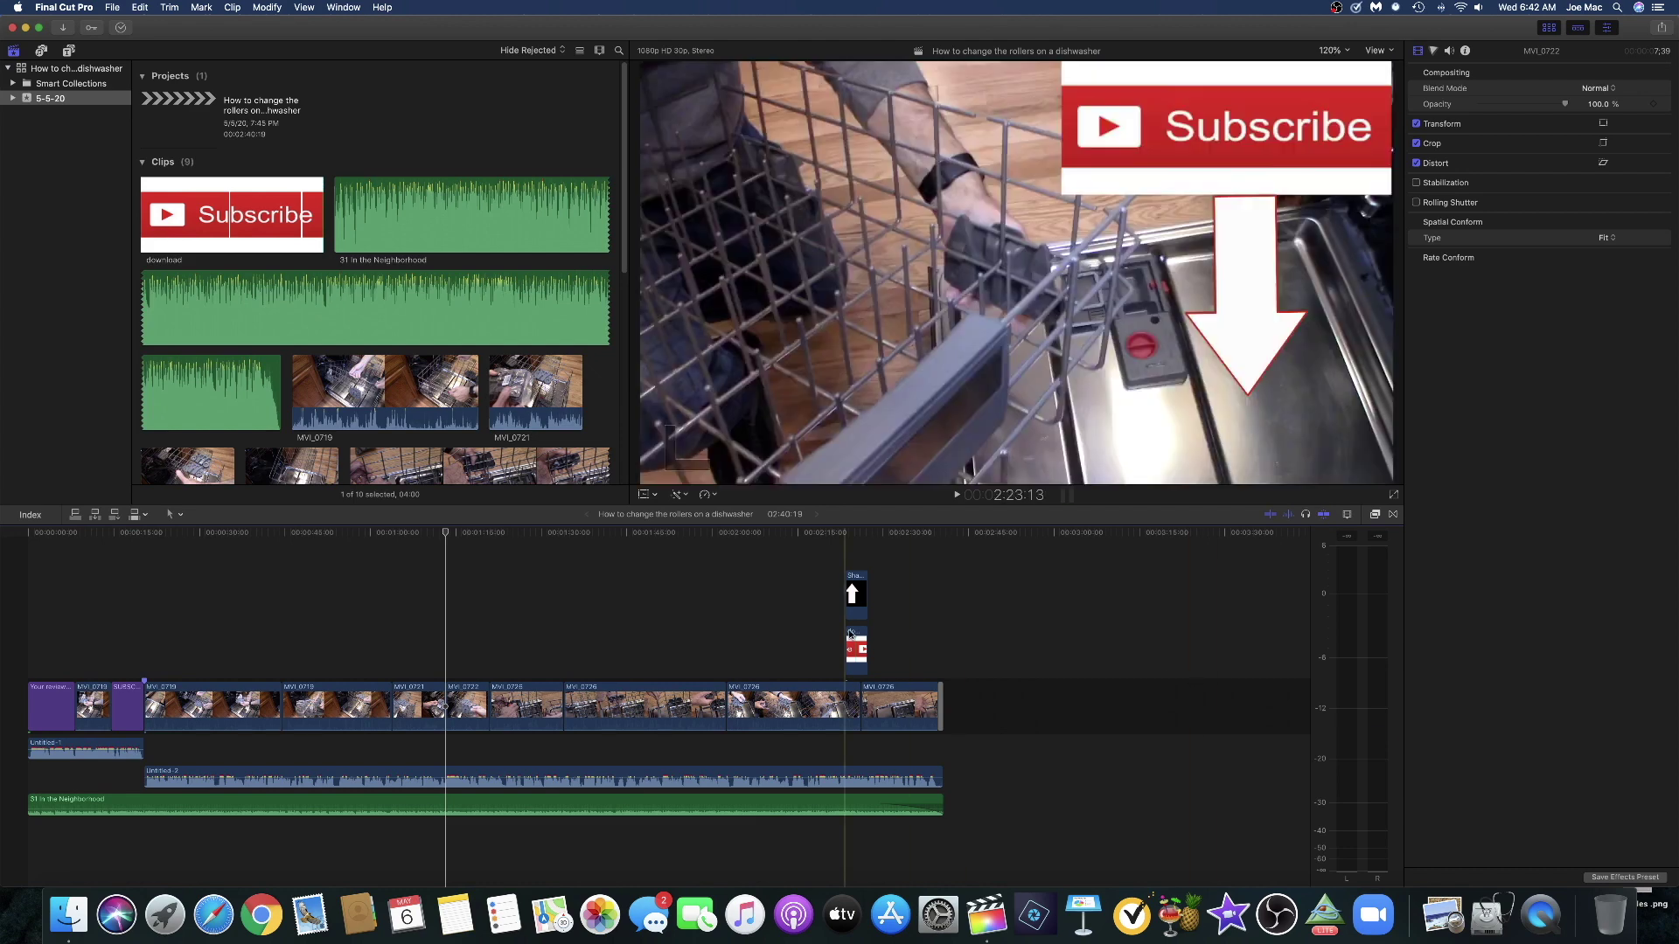
Step: Find the thumbs-up frame at 1:20:10 and mark a one-frame In/Out range there
{"action": "left_click_drag", "start_coordinate": [446, 536], "coordinate": [480, 545]}
{"action": "key", "text": "Right"}
{"action": "key", "text": "Right"}
{"action": "key", "text": "Right"}
{"action": "key", "text": "Right"}
{"action": "key", "text": "Right"}
{"action": "key", "text": "Right"}
{"action": "key", "text": "Right"}
{"action": "key", "text": "Right"}
{"action": "key", "text": "Right"}
{"action": "key", "text": "Right"}
{"action": "key", "text": "Right"}
{"action": "key", "text": "Right"}
{"action": "key", "text": "Right"}
{"action": "key", "text": "Right"}
{"action": "key", "text": "Right"}
{"action": "key", "text": "Right"}
{"action": "key", "text": "Right"}
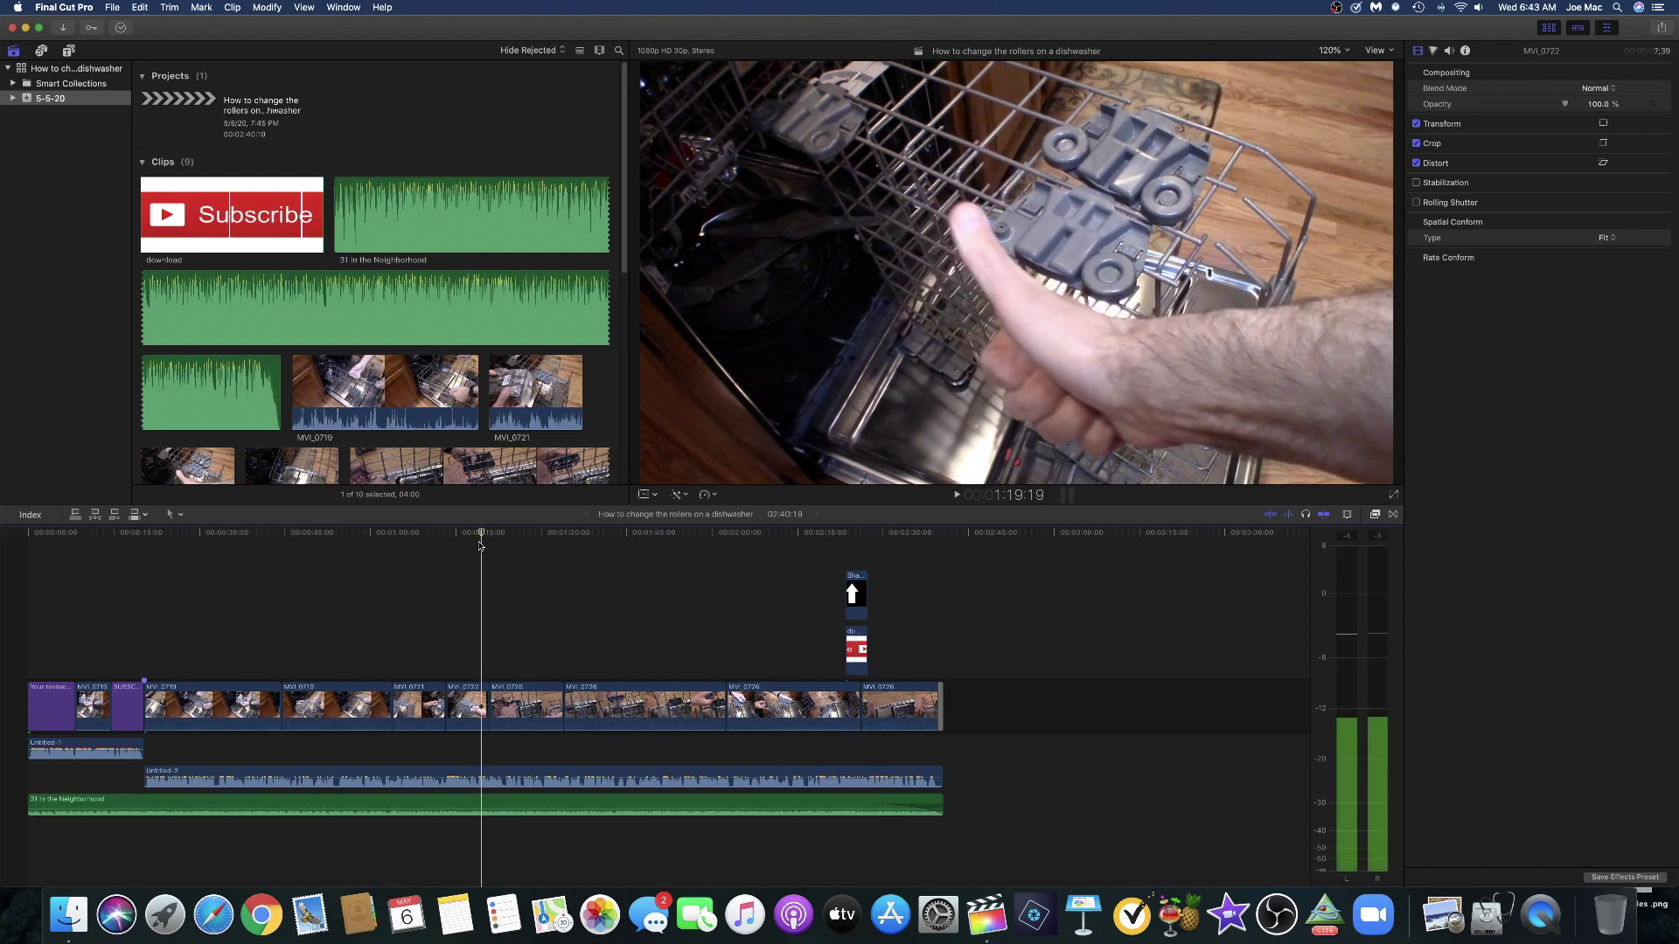
{"action": "key", "text": "Right"}
{"action": "key", "text": "Right"}
{"action": "key", "text": "Right"}
{"action": "key", "text": "Right"}
{"action": "key", "text": "Right"}
{"action": "key", "text": "Right"}
{"action": "key", "text": "Right"}
{"action": "key", "text": "Right"}
{"action": "key", "text": "Right"}
{"action": "key", "text": "Right"}
{"action": "key", "text": "Right"}
{"action": "key", "text": "Right"}
{"action": "key", "text": "Right"}
{"action": "key", "text": "Right"}
{"action": "key", "text": "Right"}
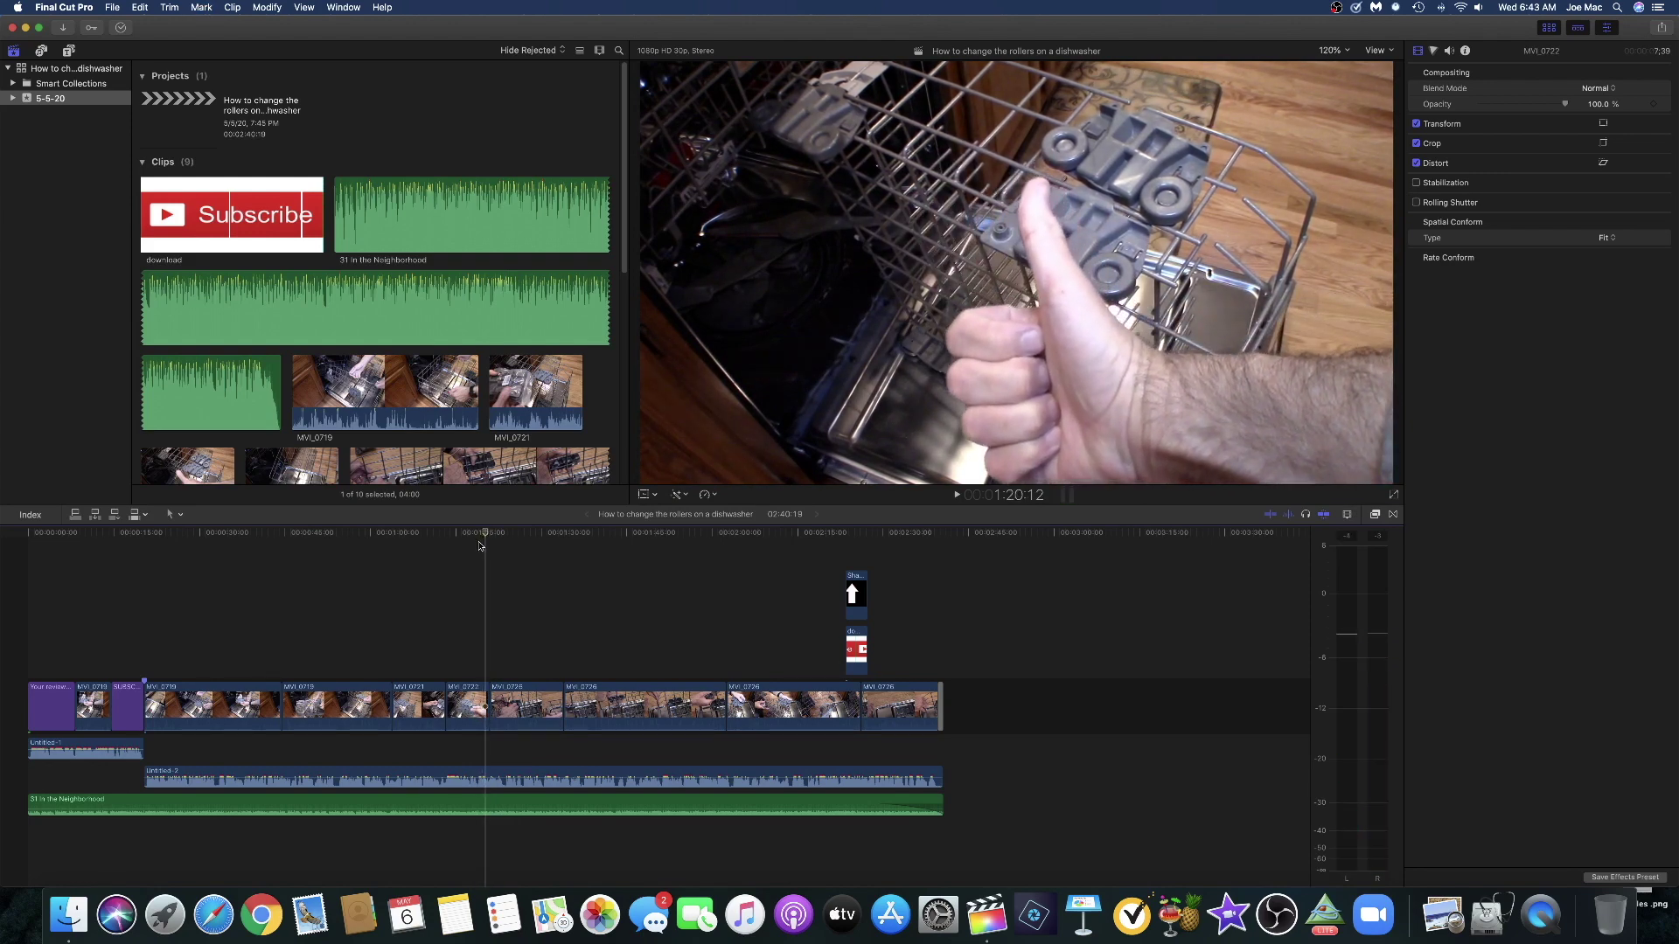
{"action": "key", "text": "Left"}
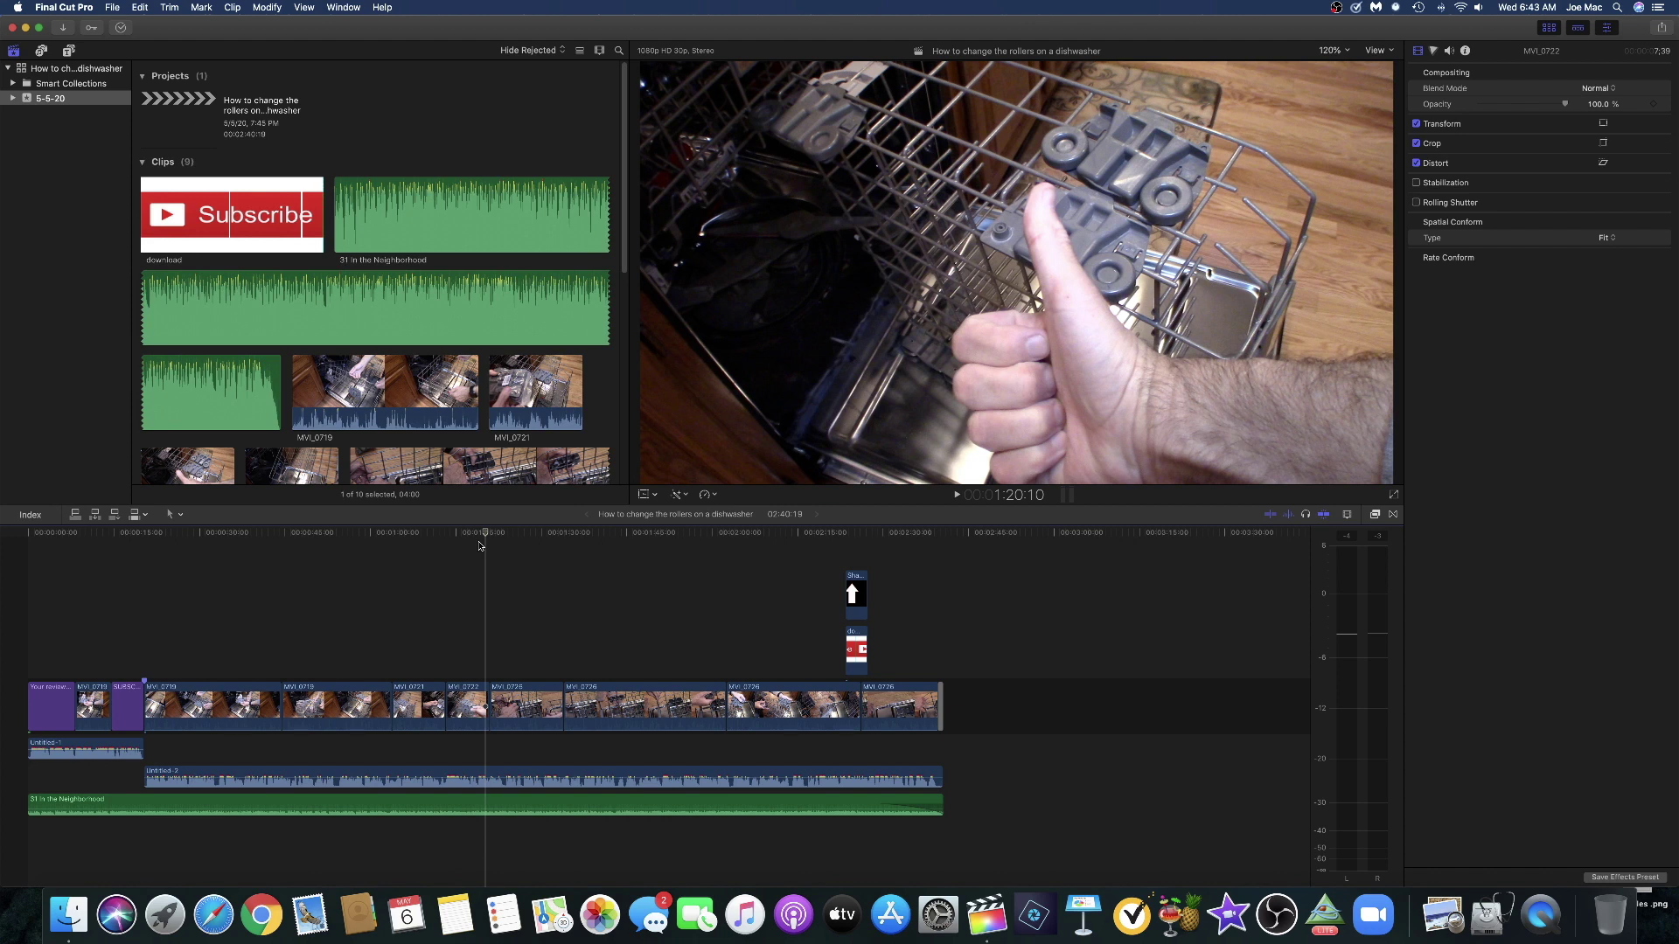
{"action": "key", "text": "i"}
{"action": "key", "text": "o"}
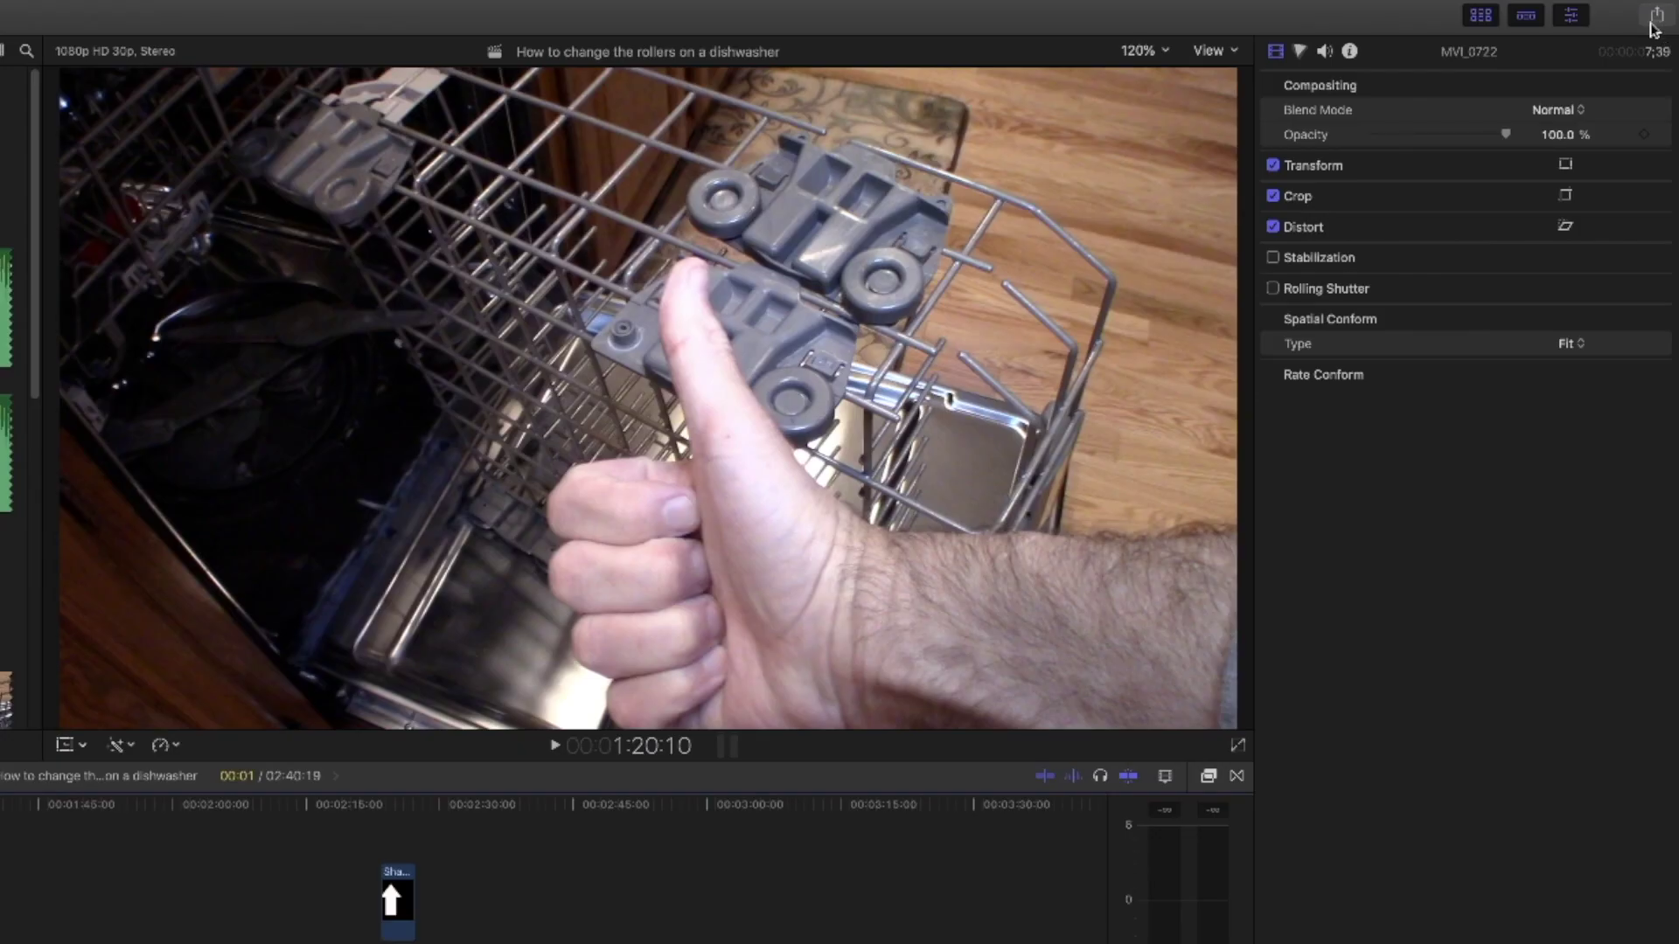
Step: Export the marked frame as an image sequence in PNG Image format, continuing to the save dialog
{"action": "left_click", "coordinate": [1655, 15]}
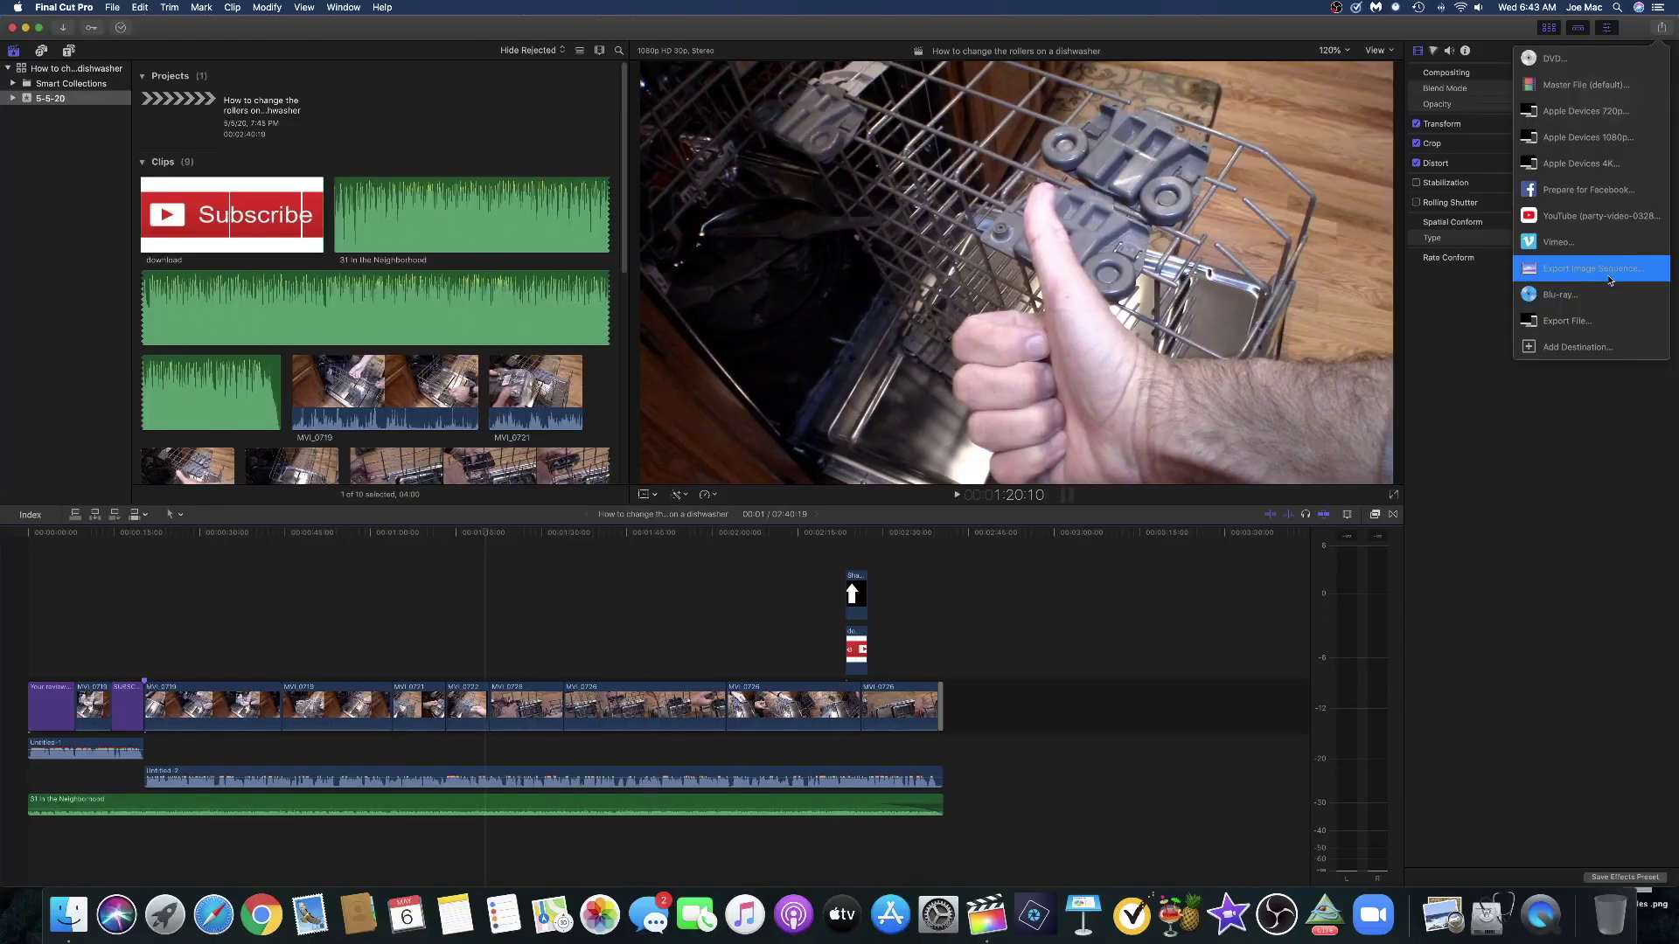
{"action": "left_click", "coordinate": [1562, 408]}
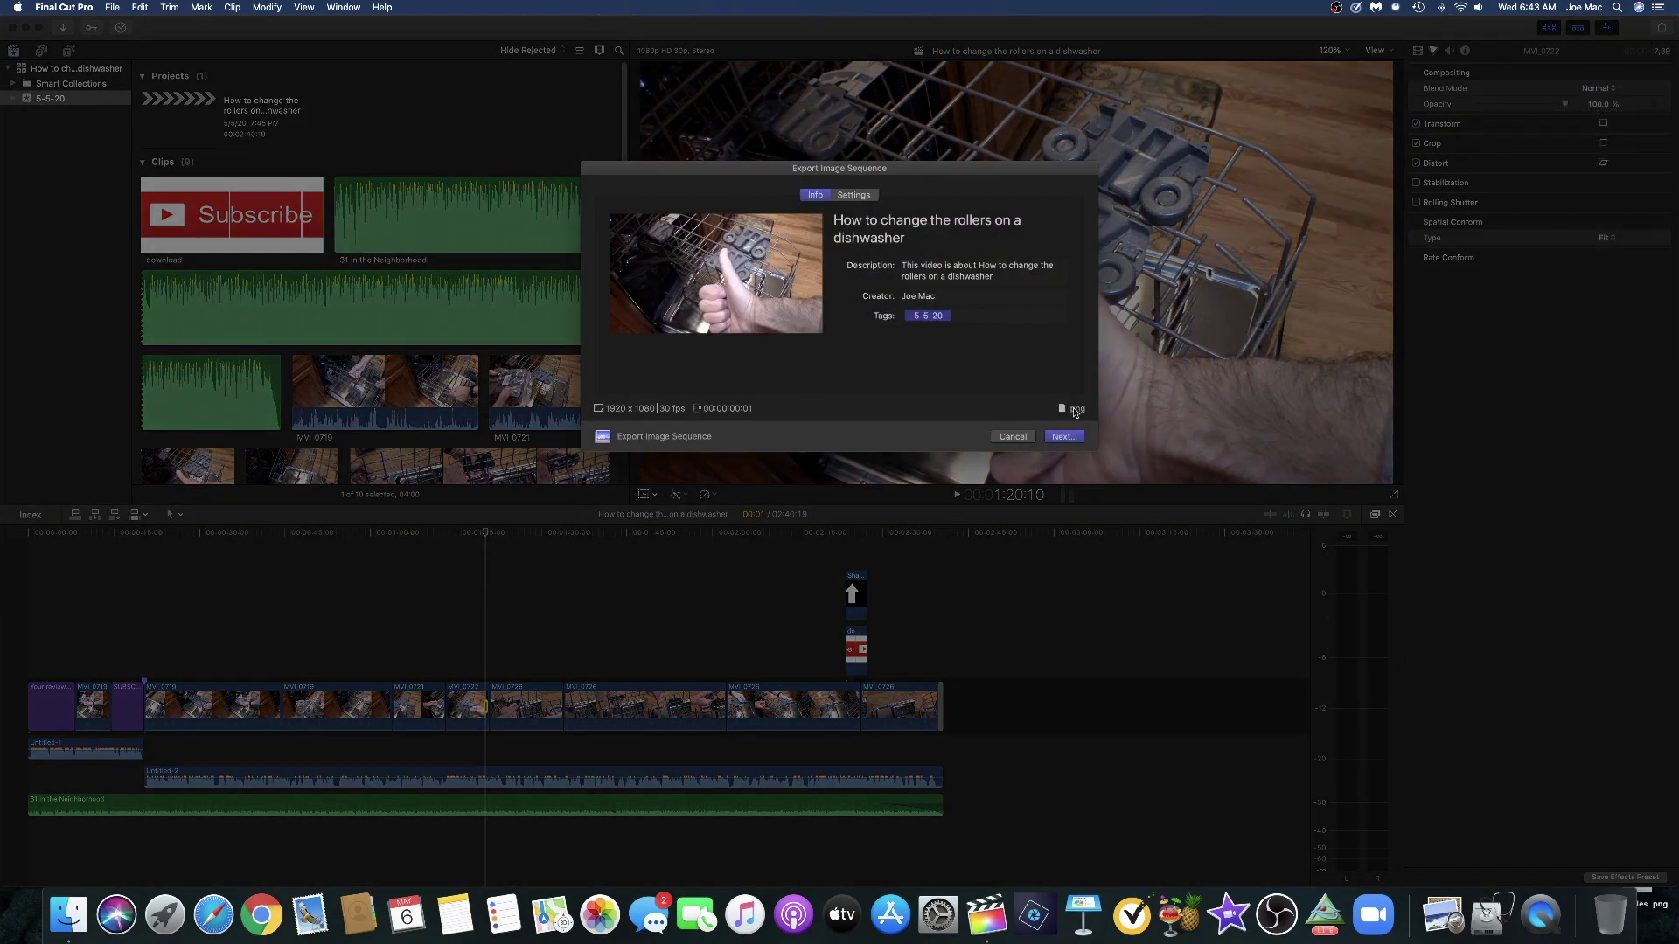
{"action": "left_click", "coordinate": [860, 200]}
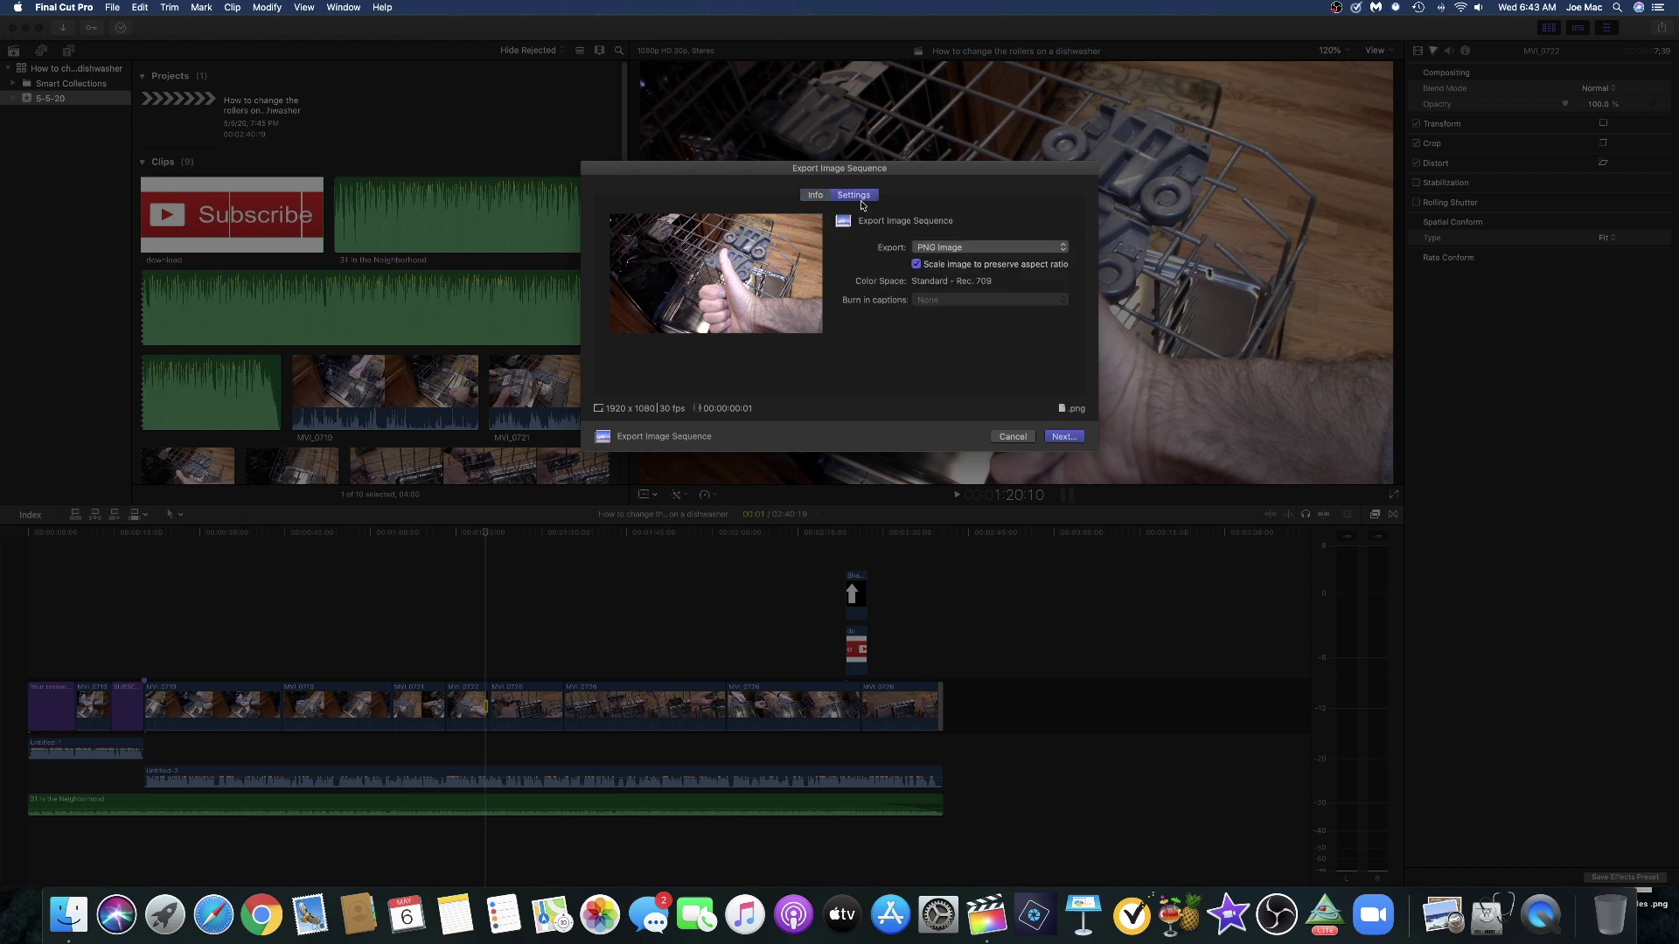
{"action": "left_click", "coordinate": [982, 249]}
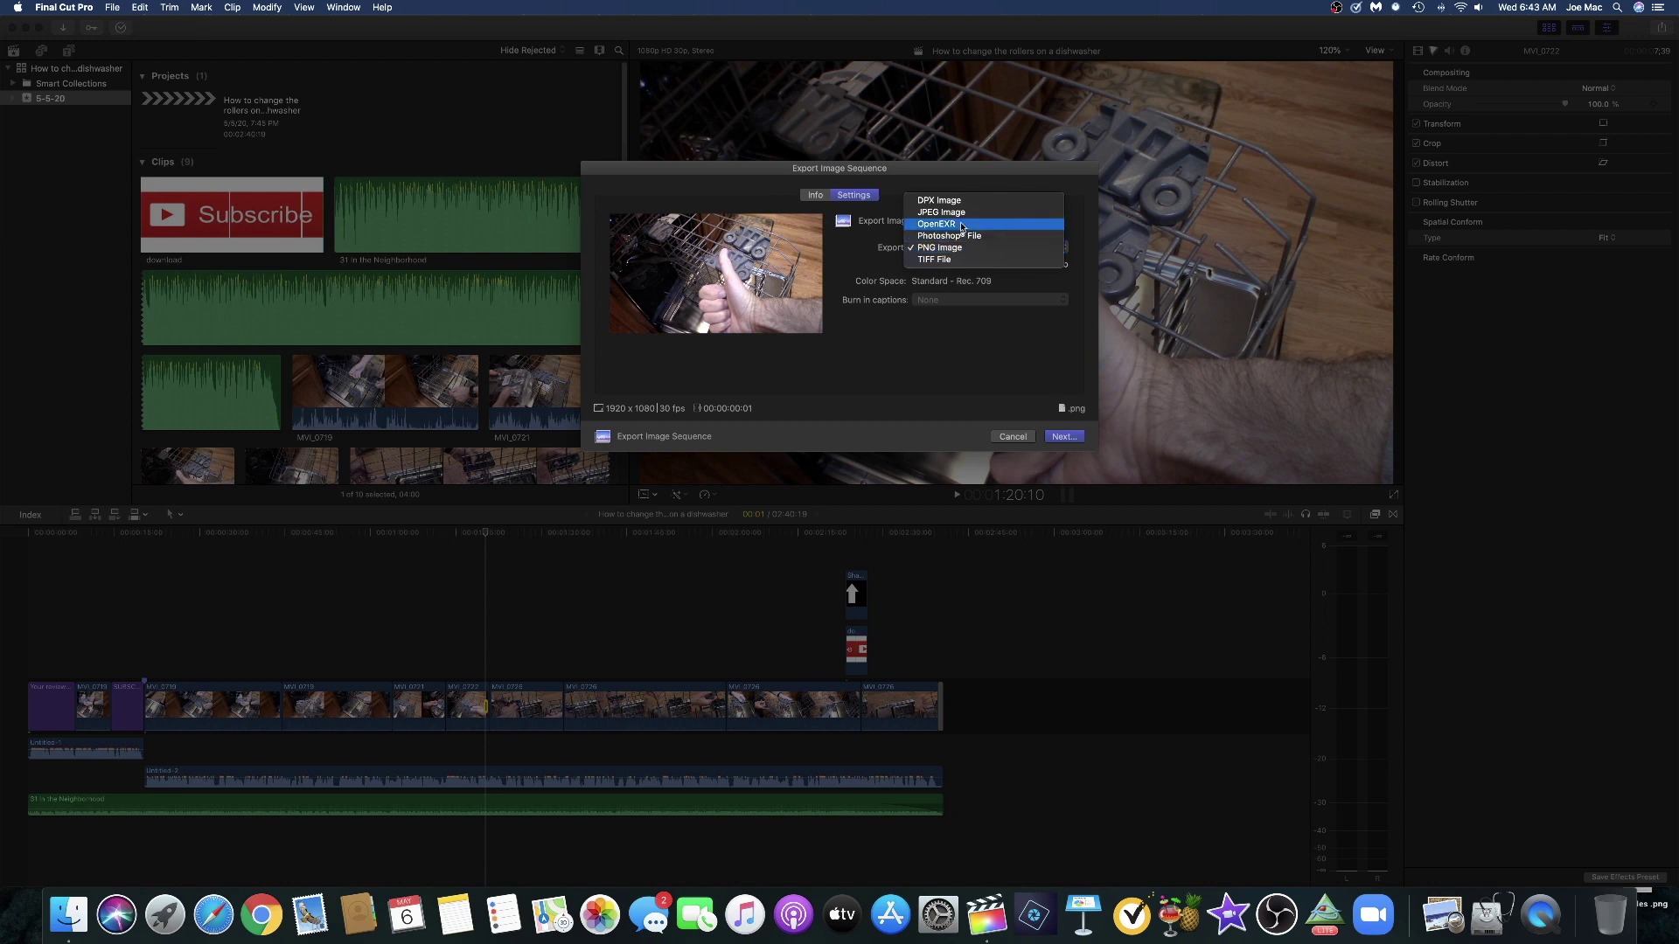
{"action": "left_click", "coordinate": [960, 355]}
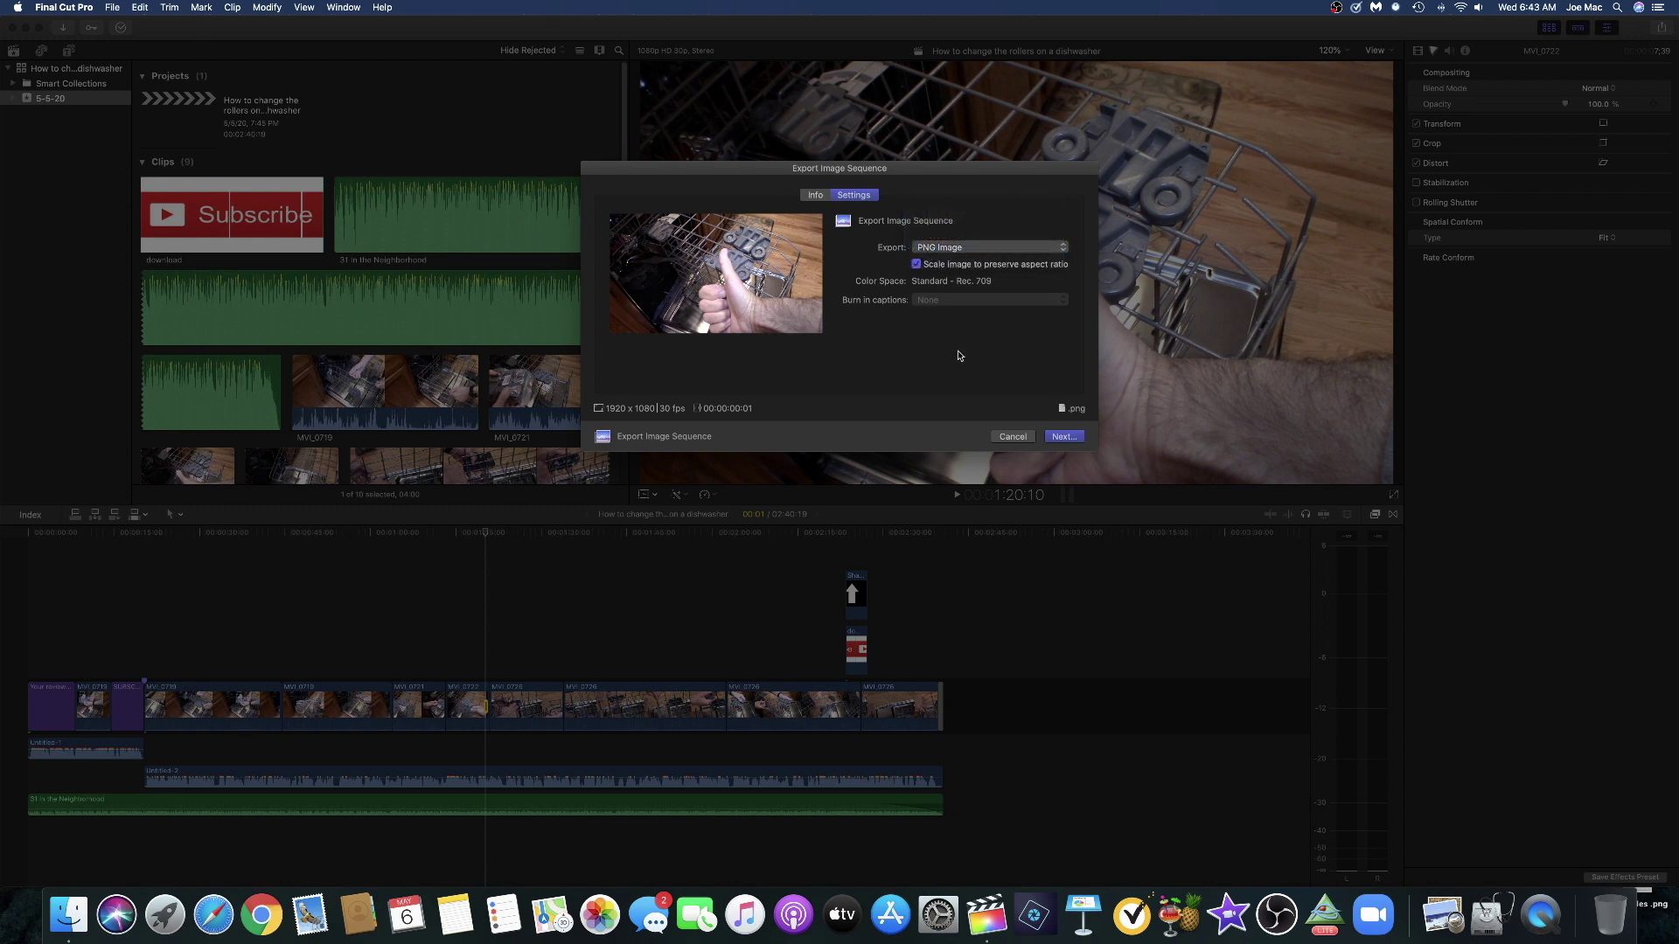
{"action": "left_click", "coordinate": [813, 197]}
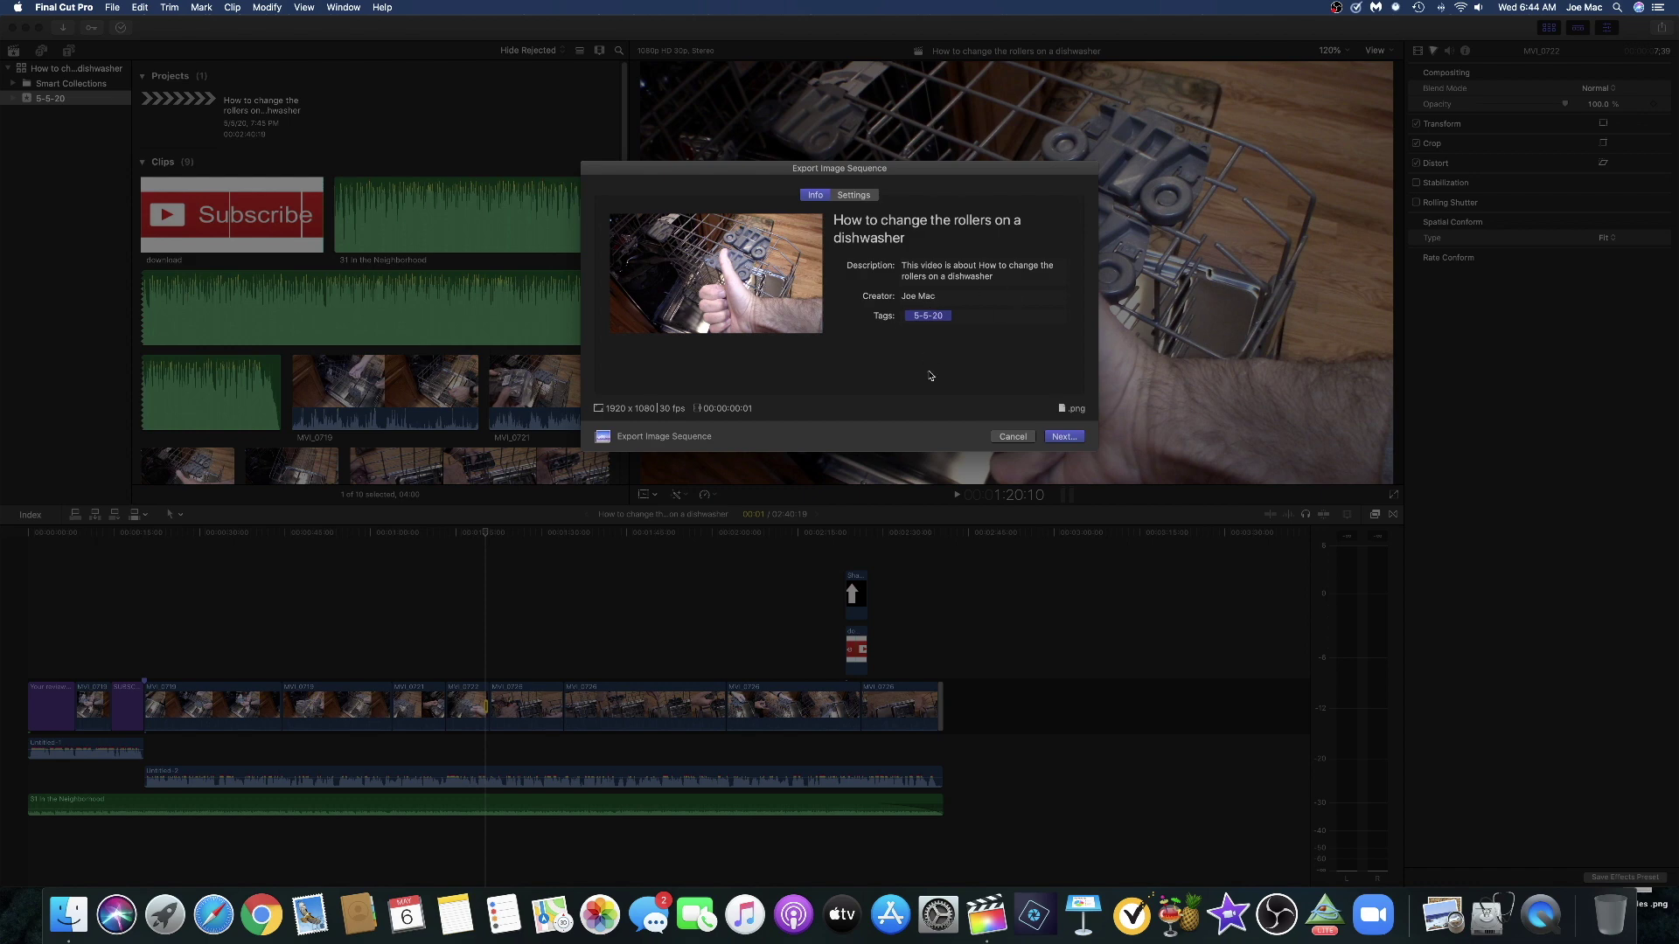
{"action": "left_click", "coordinate": [1064, 436]}
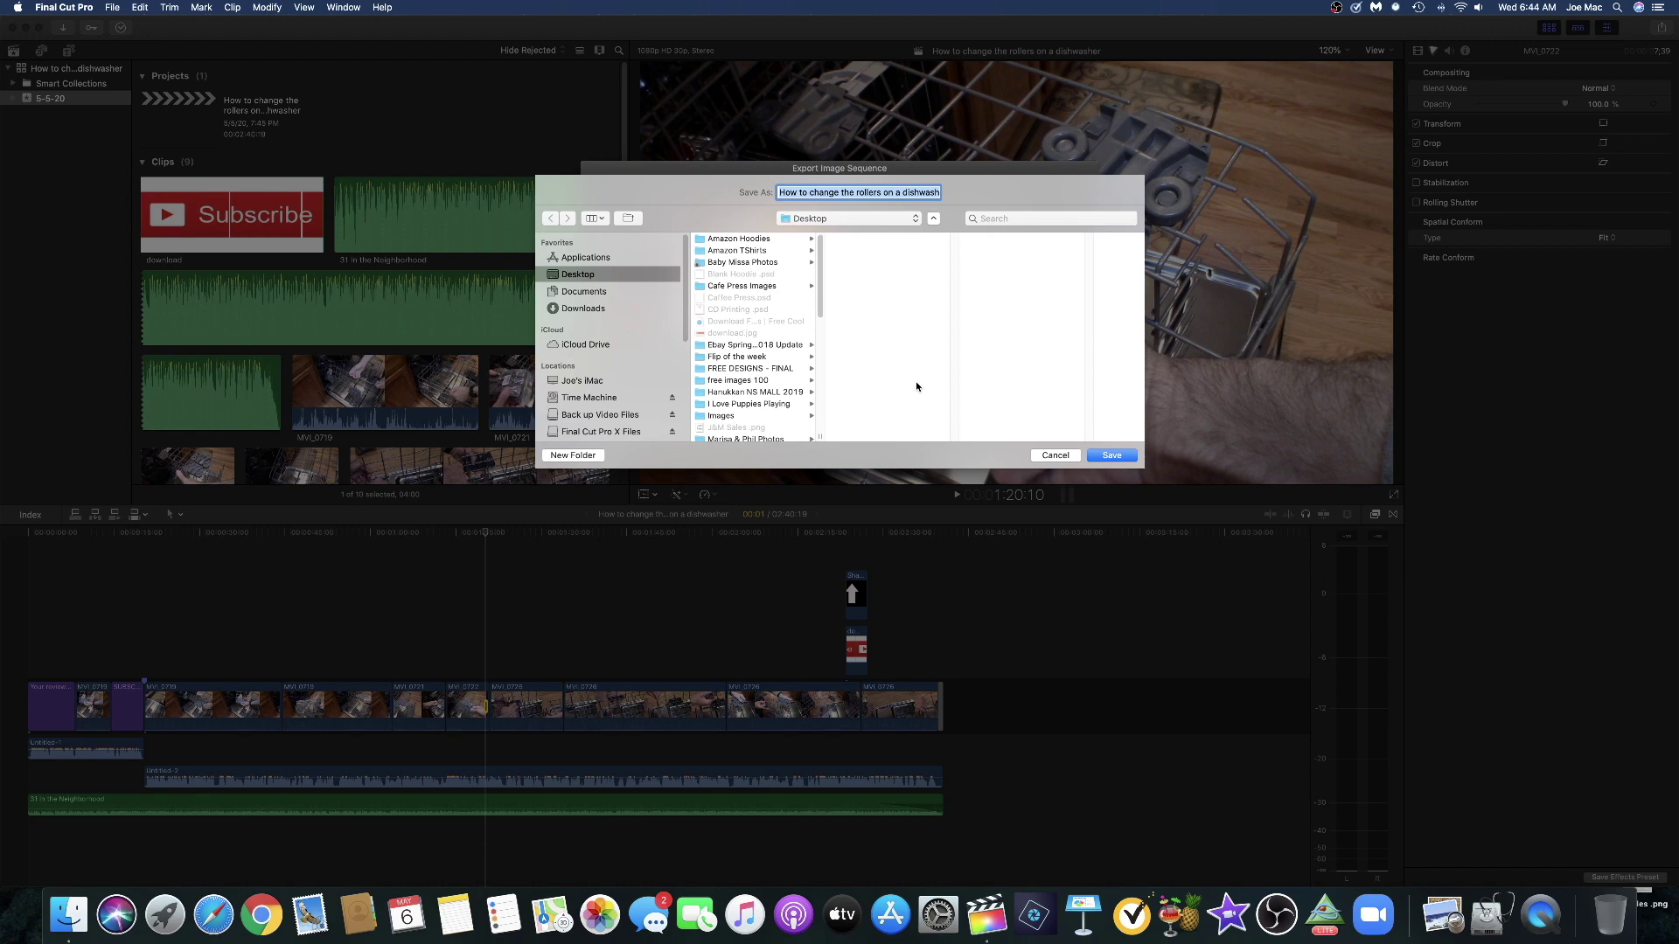
Step: Save the PNG frame export to the Desktop, close the Share Successful notice, and click the empty timeline
{"action": "left_click", "coordinate": [1112, 454]}
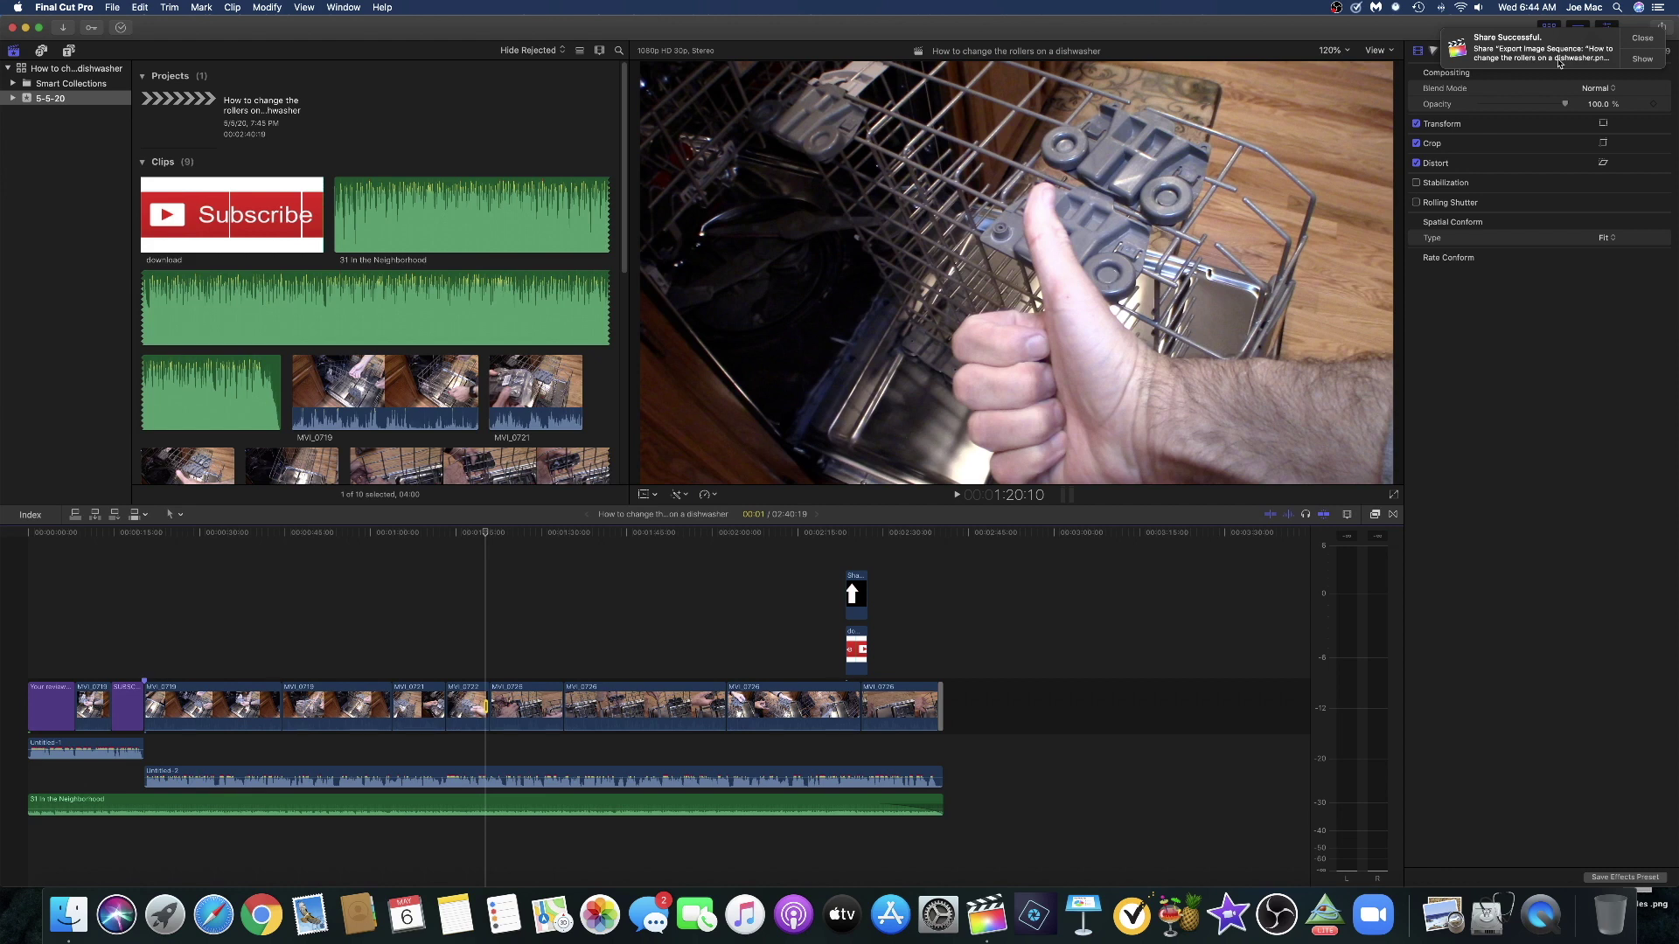
{"action": "left_click", "coordinate": [1642, 38]}
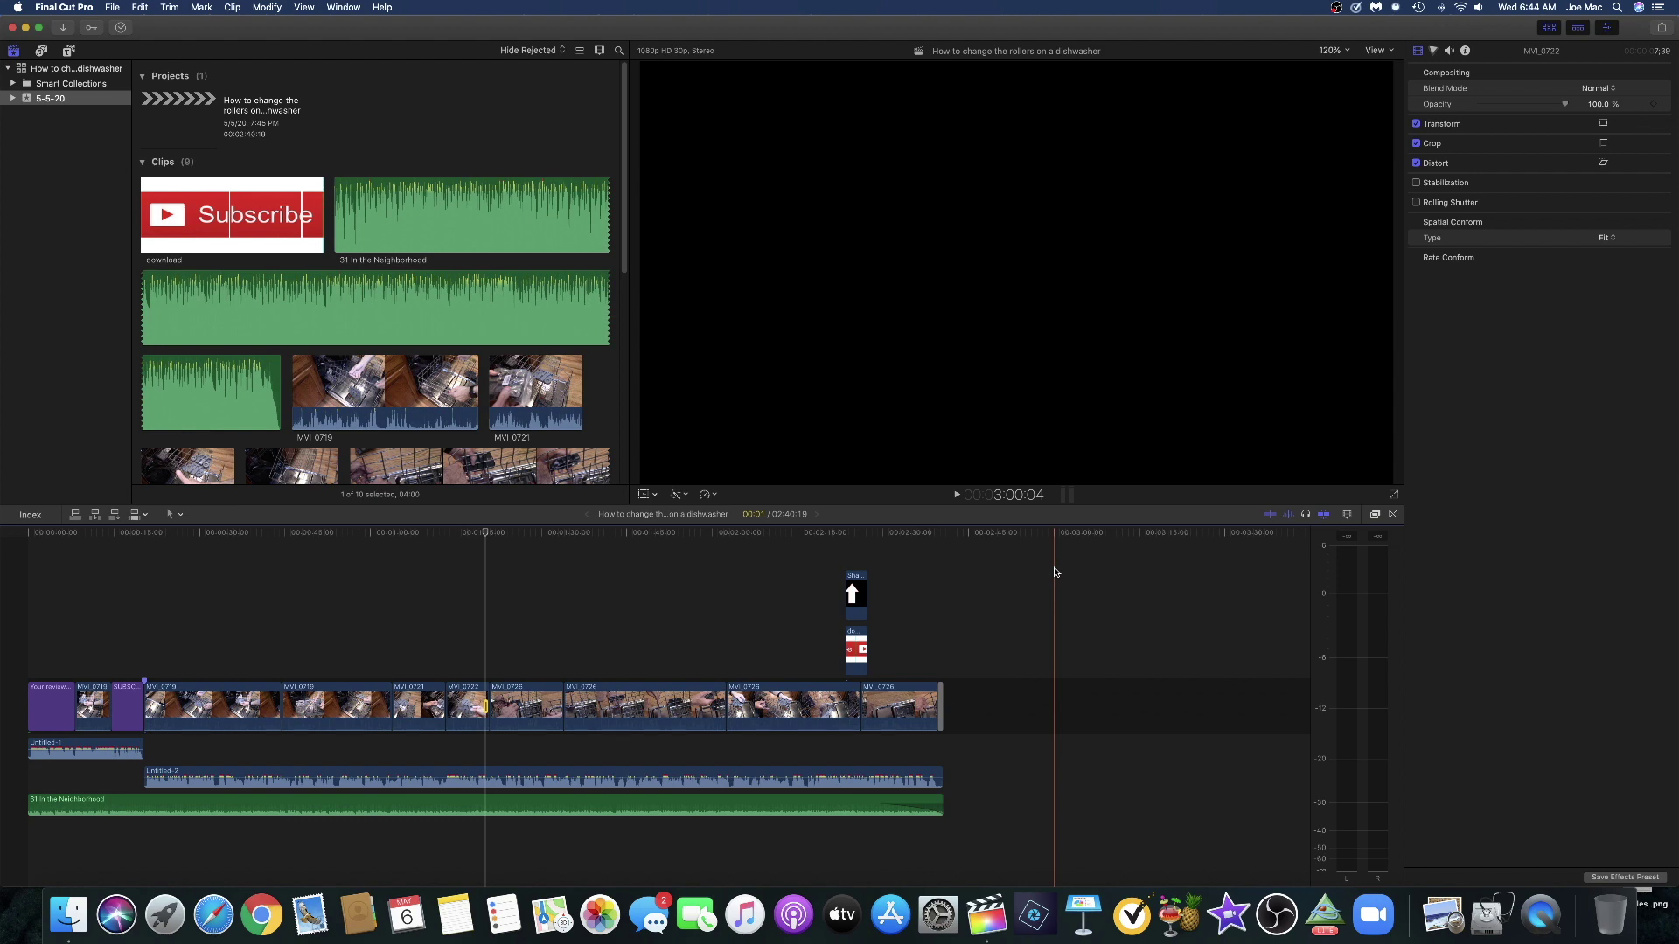
{"action": "left_click", "coordinate": [1054, 572]}
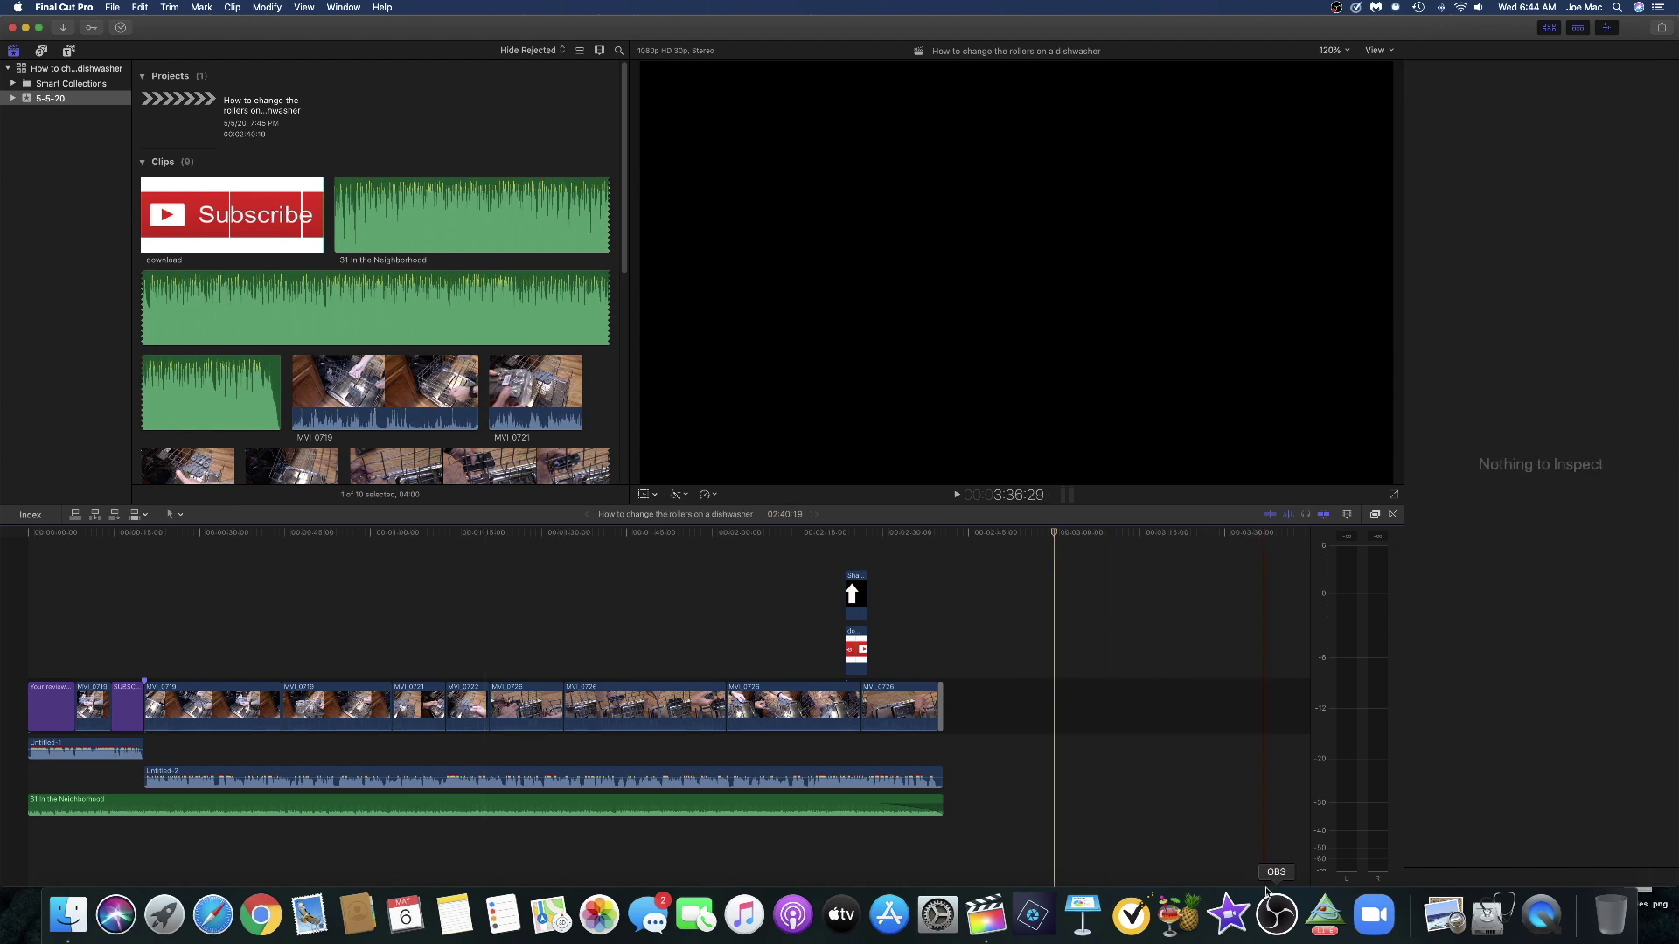
Step: Hide Final Cut Pro and open frame-002410.png from the dishwasher rollers export folder in Preview
{"action": "key", "text": "super+h"}
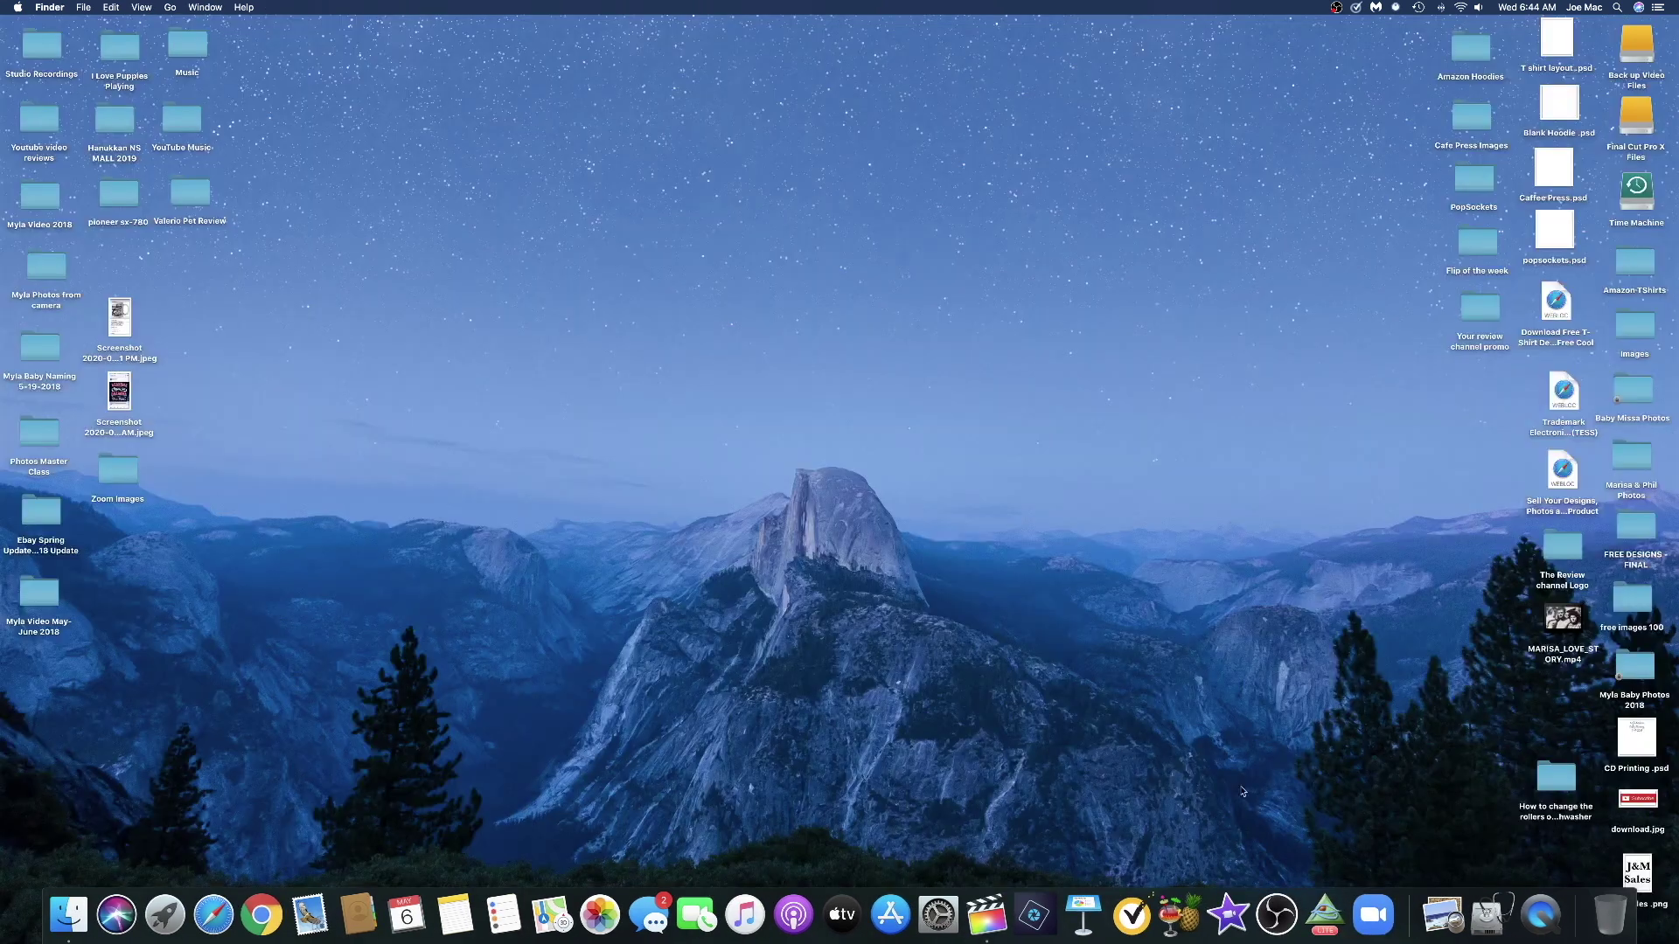
{"action": "left_click_drag", "start_coordinate": [1559, 779], "coordinate": [999, 326]}
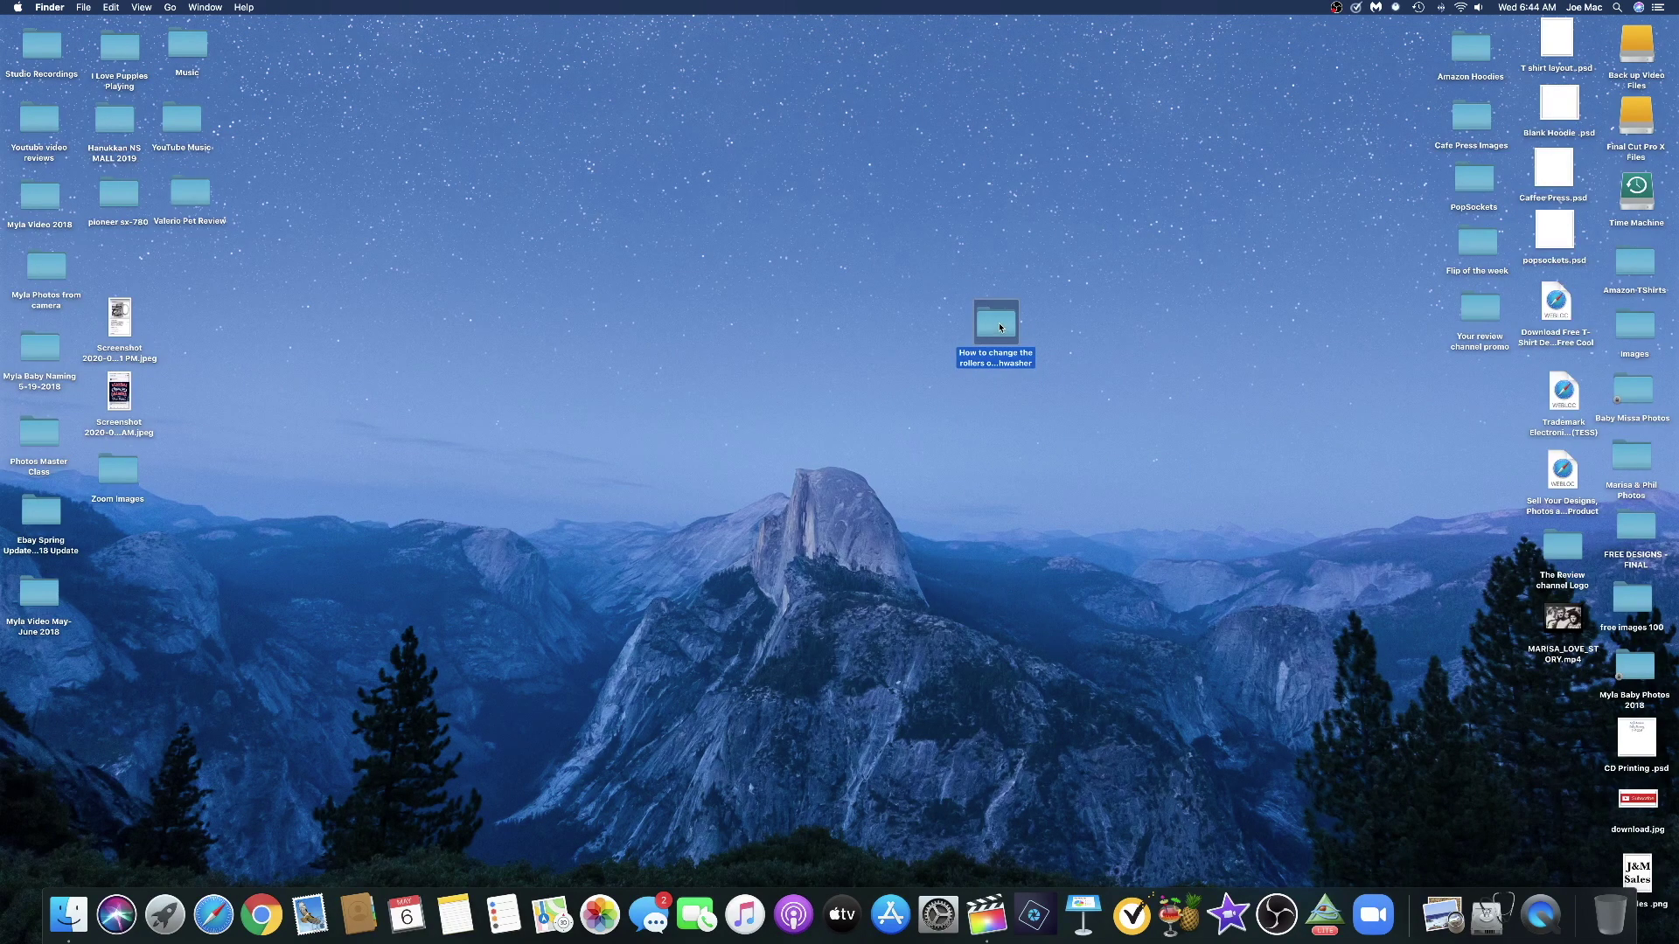
{"action": "double_click", "coordinate": [999, 327]}
{"action": "left_click", "coordinate": [905, 205]}
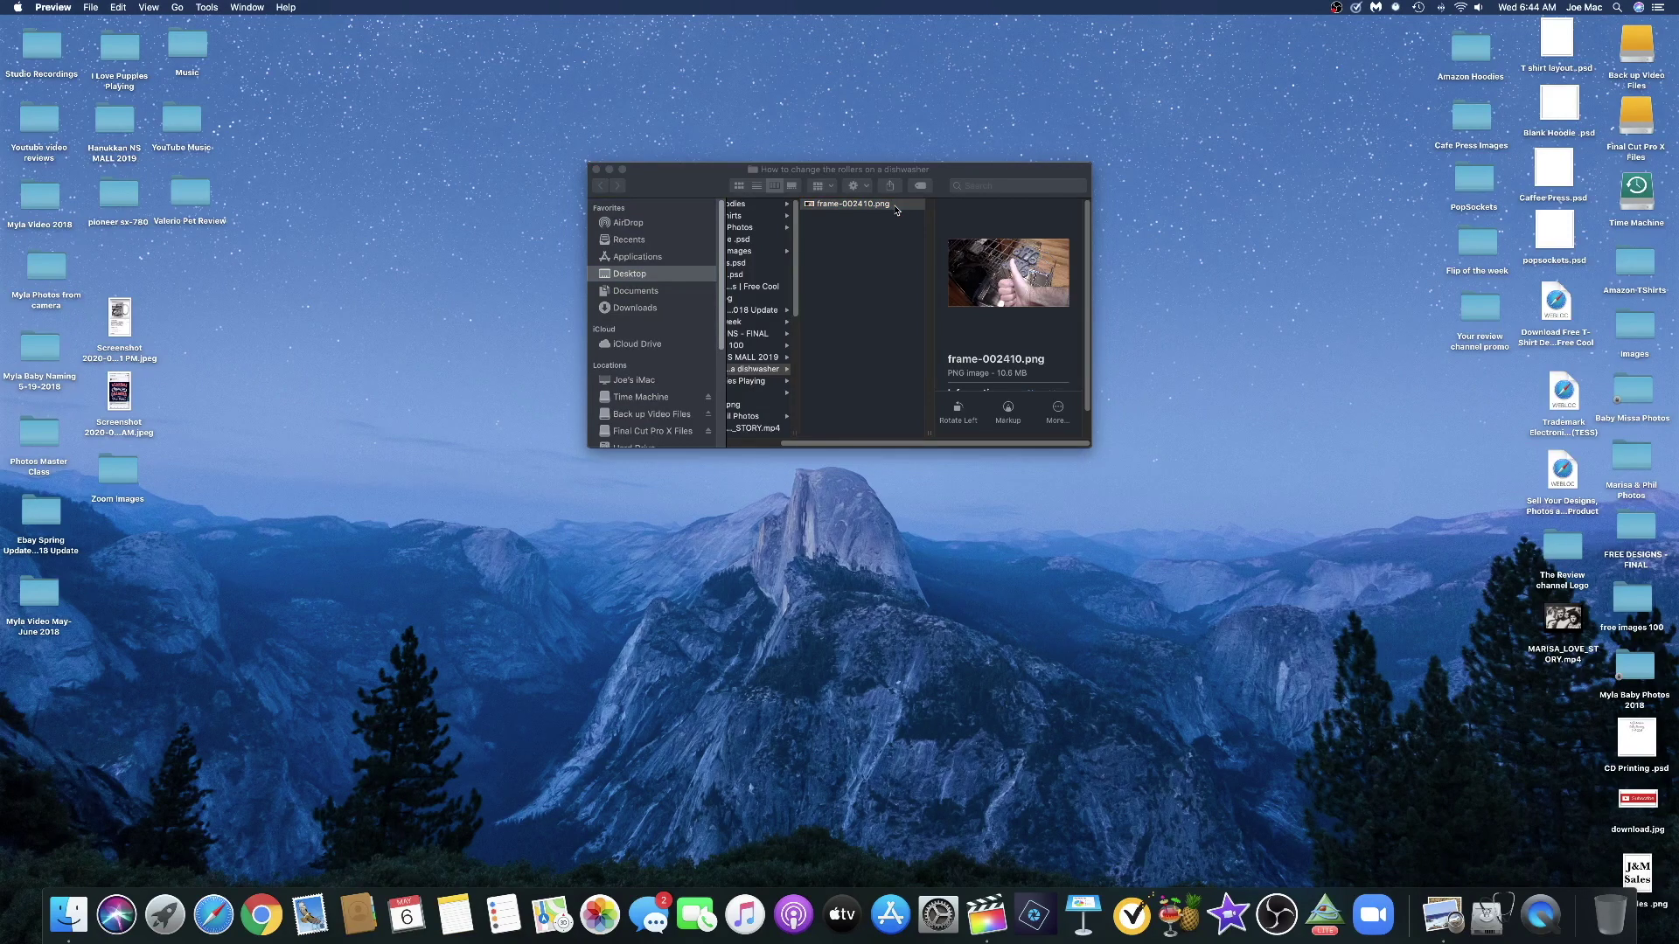
{"action": "double_click", "coordinate": [896, 205]}
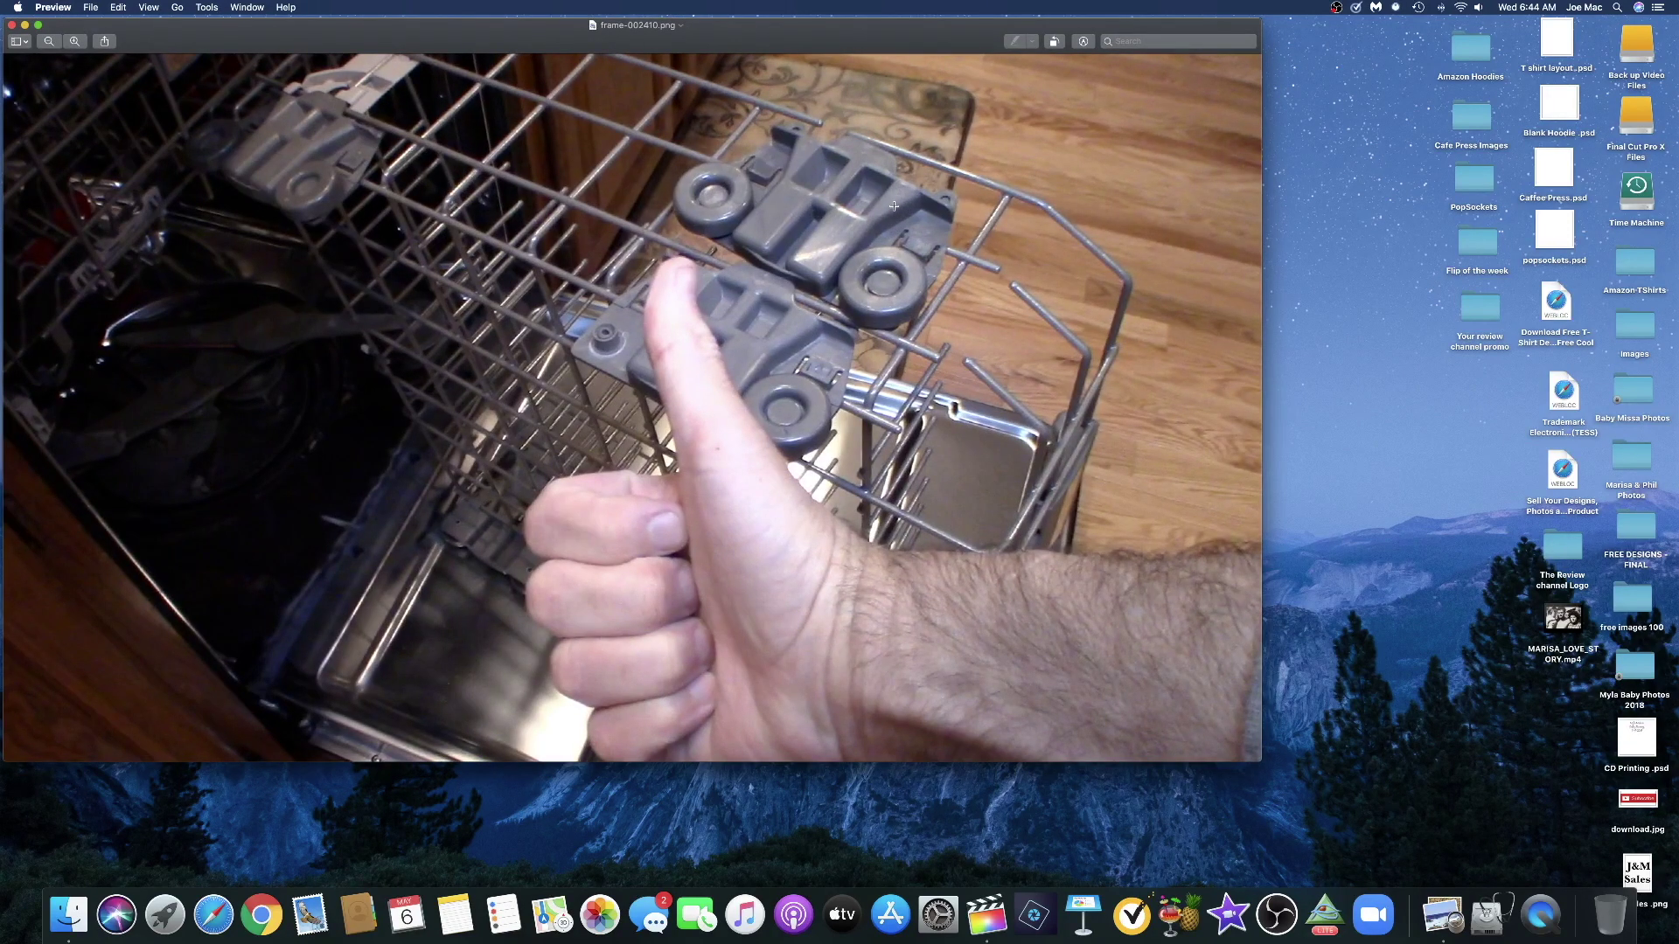
Step: Close Preview and the folder window, then launch Photoshop Elements from the Dock
{"action": "left_click", "coordinate": [12, 25]}
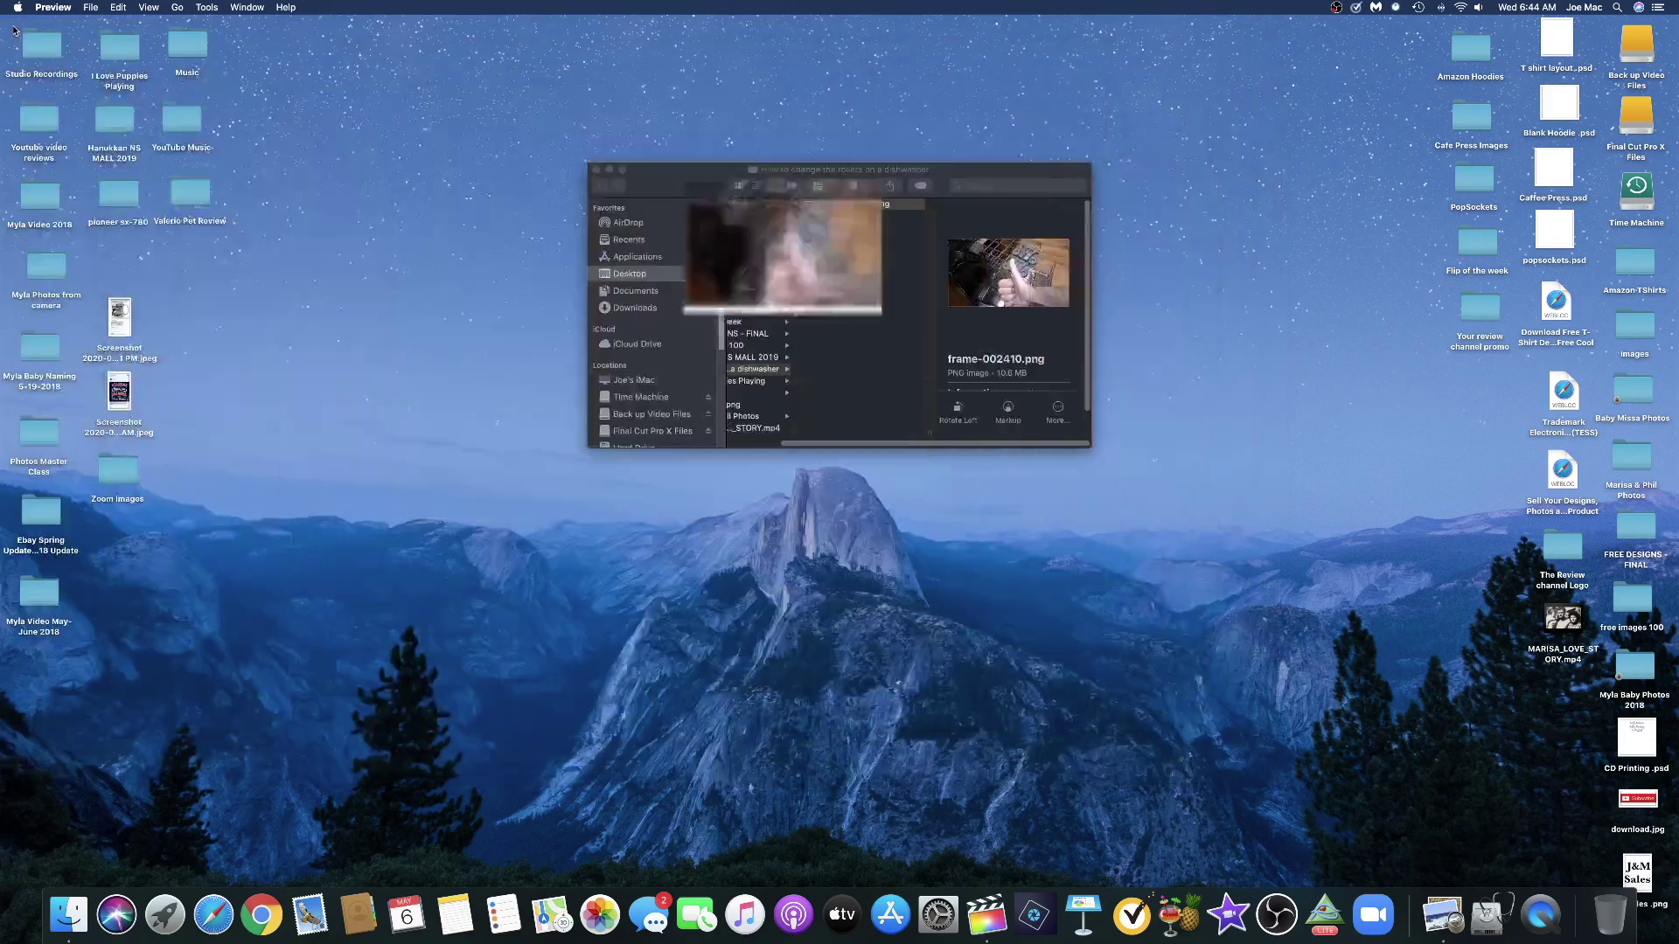
{"action": "left_click", "coordinate": [595, 169]}
{"action": "left_click_drag", "start_coordinate": [1005, 329], "coordinate": [1314, 543]}
{"action": "left_click", "coordinate": [1045, 914]}
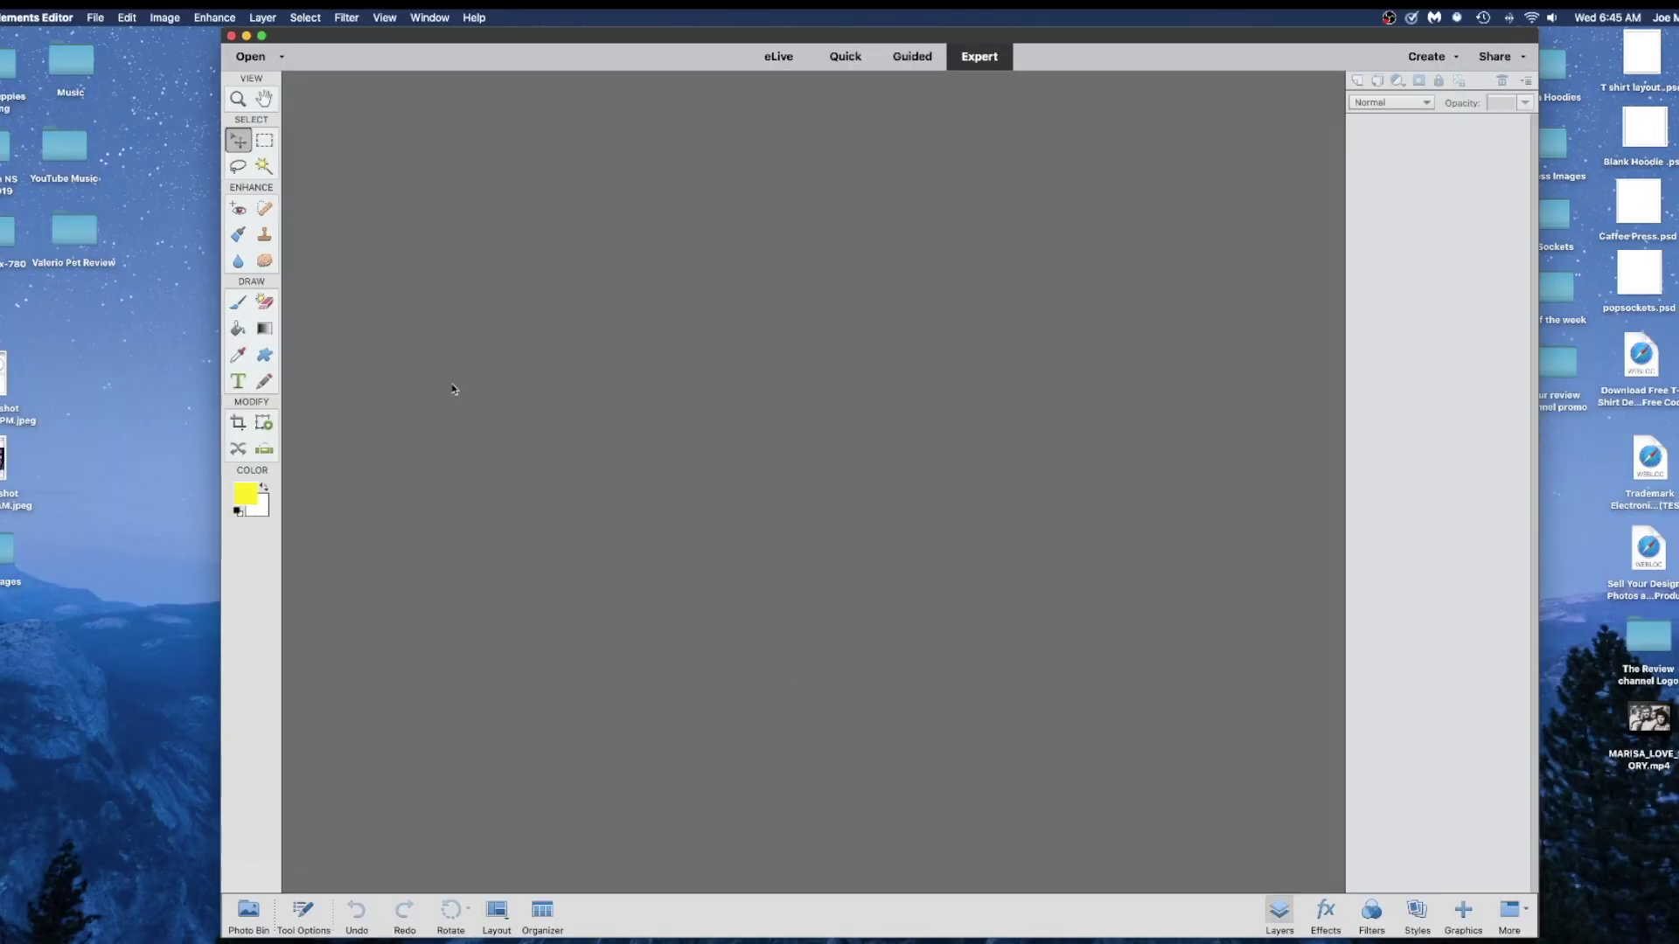
Step: Create a new blank file 1280 × 720 pixels, keeping the default background contents
{"action": "left_click", "coordinate": [96, 17]}
{"action": "mouse_move", "coordinate": [108, 37]}
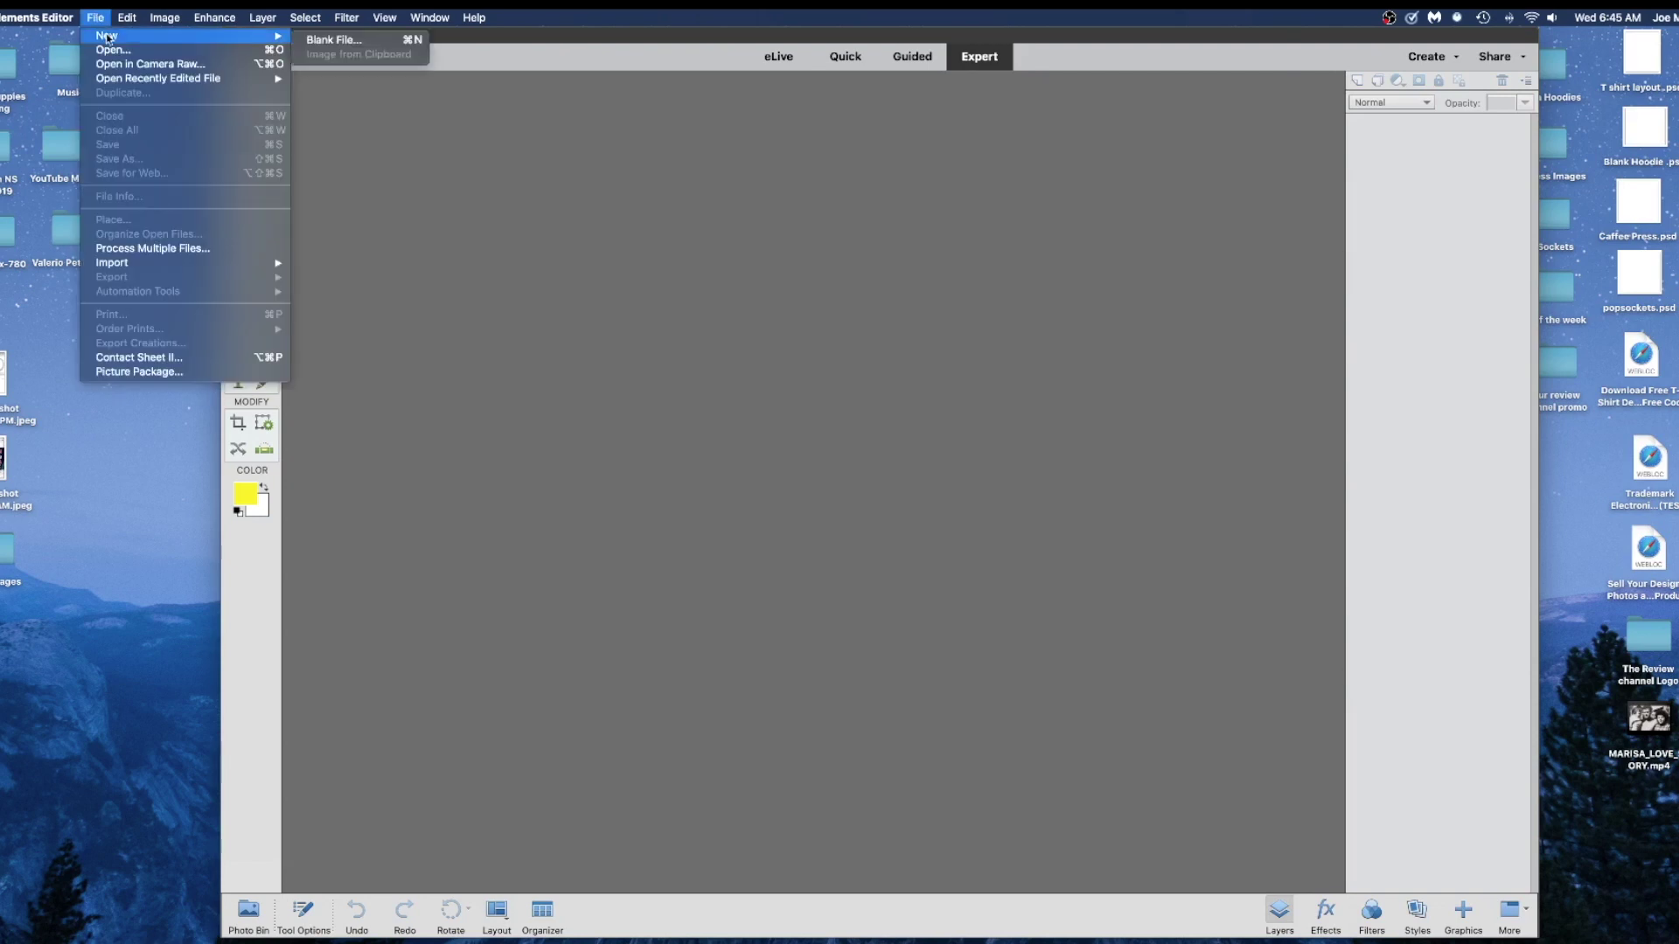
{"action": "left_click", "coordinate": [298, 41]}
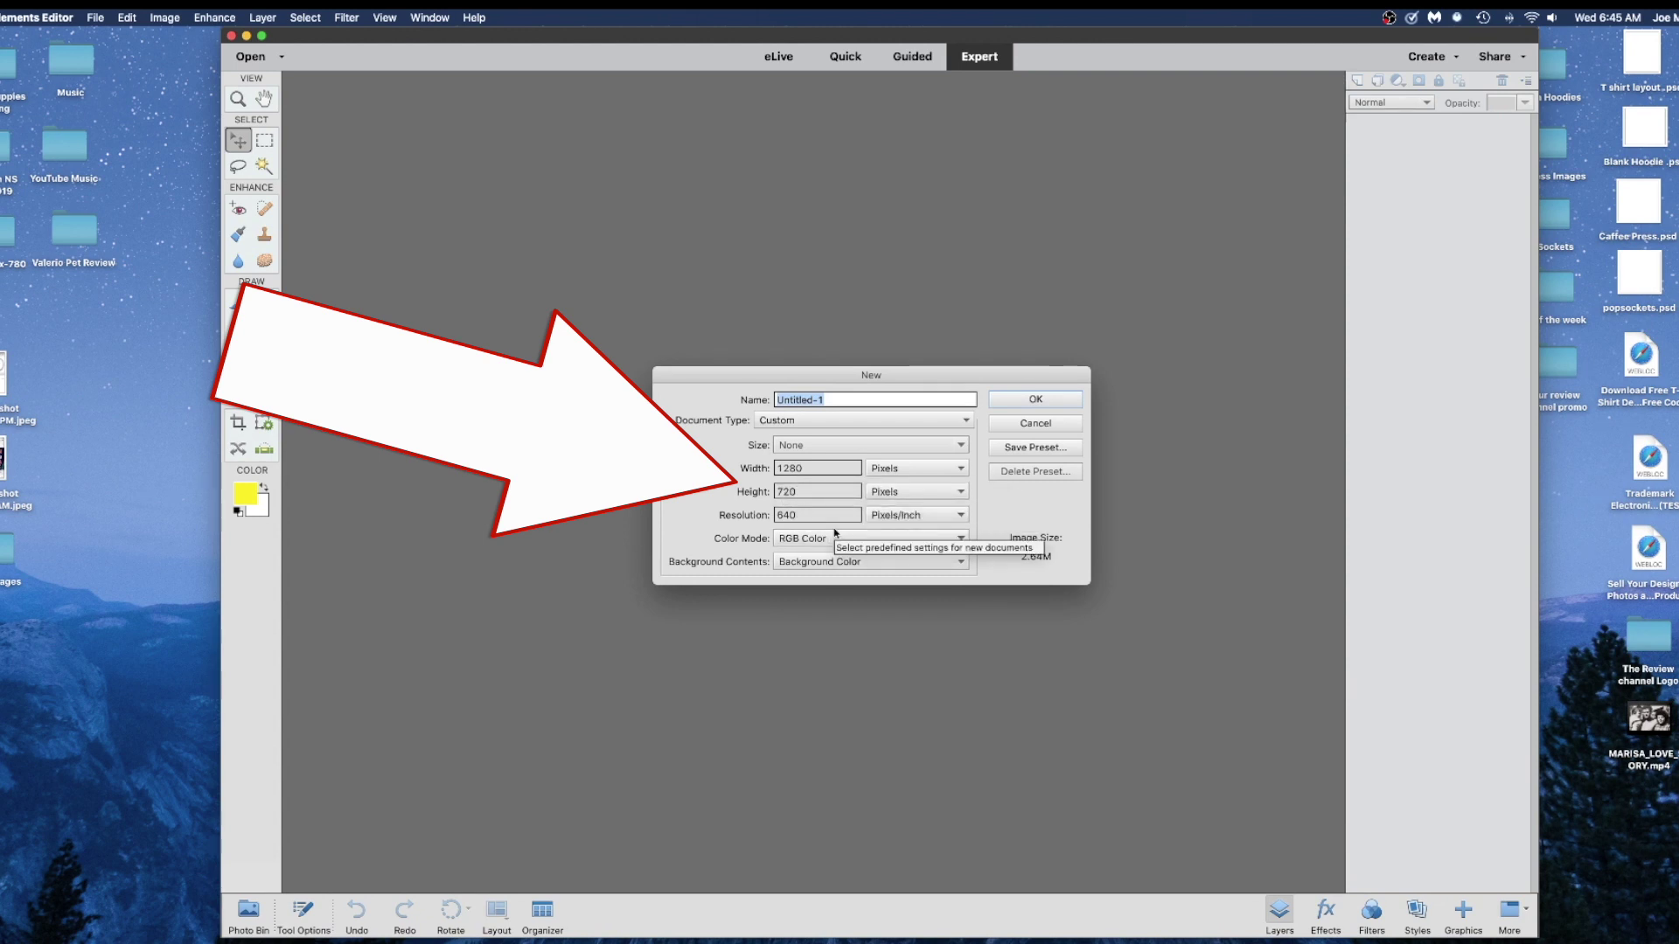
{"action": "left_click", "coordinate": [824, 562]}
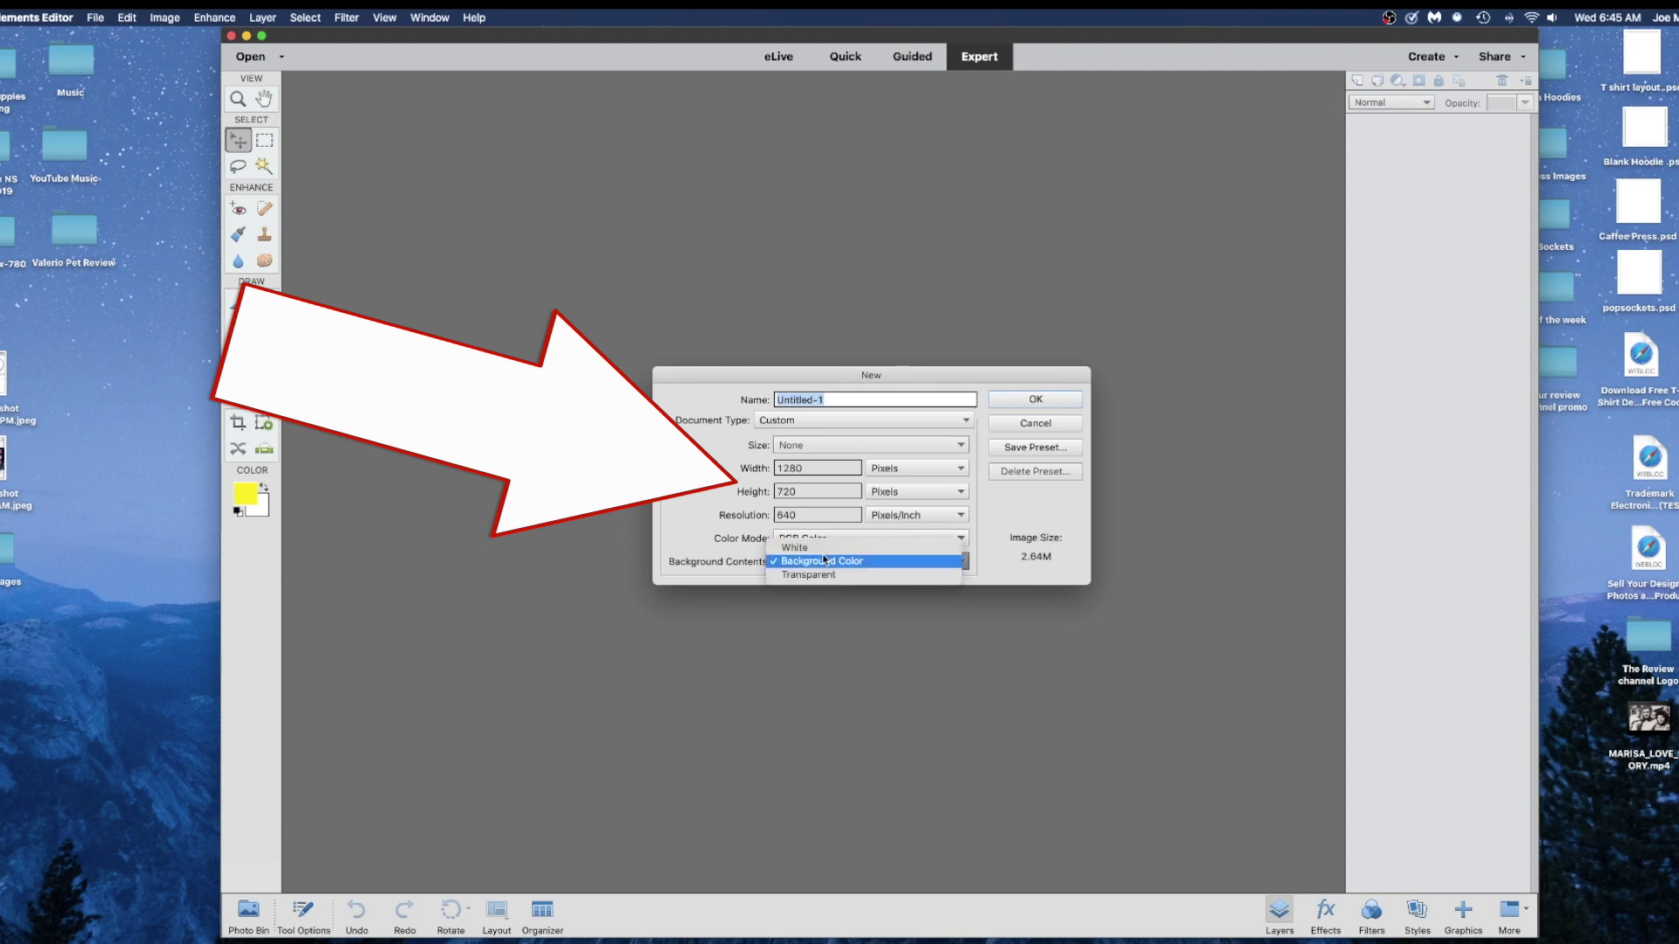
{"action": "left_click", "coordinate": [1211, 496]}
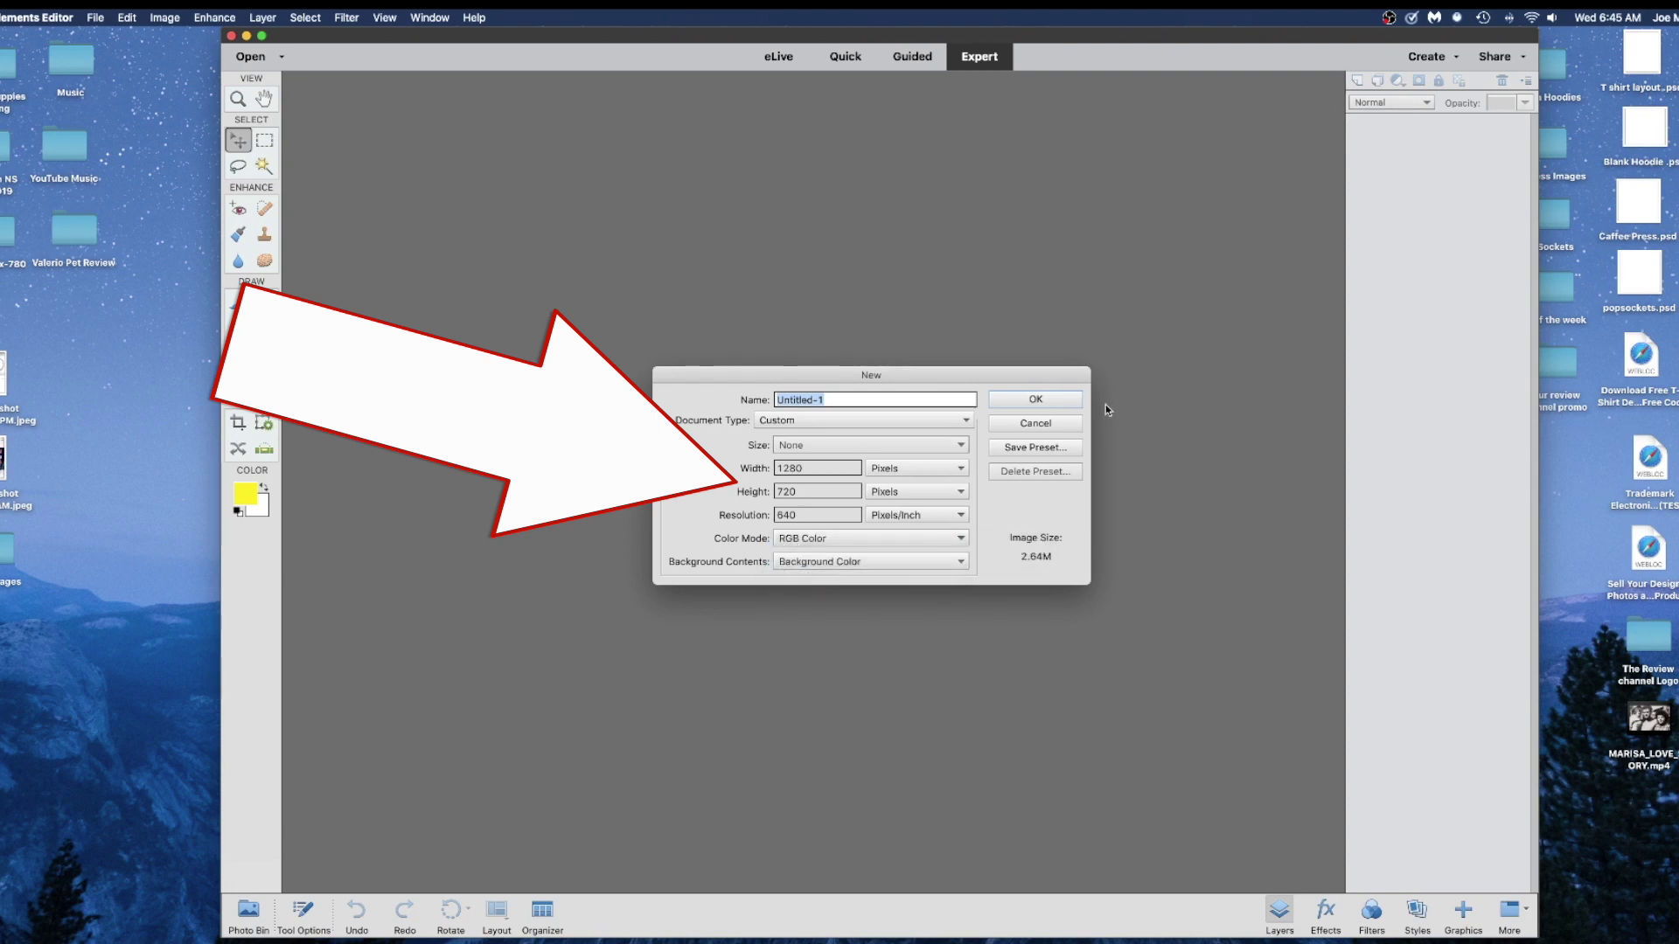
{"action": "left_click", "coordinate": [1040, 400]}
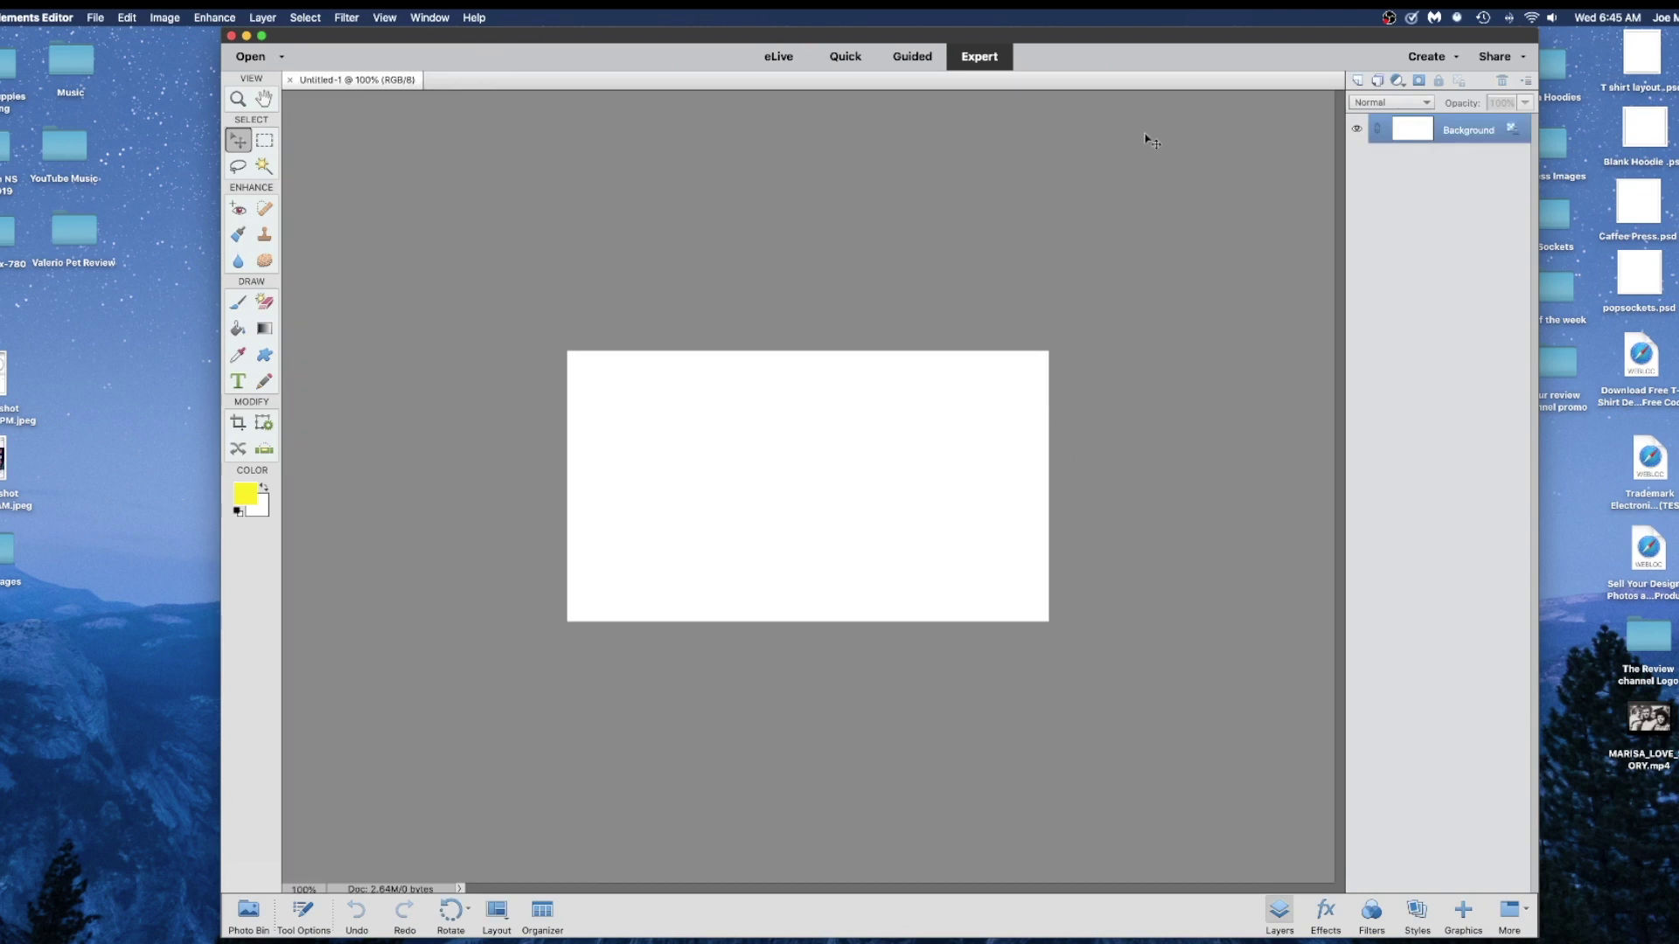
Step: Drag frame-002410.png from the Desktop folder into Elements and open it converted to 8-bit
{"action": "left_click_drag", "start_coordinate": [1150, 38], "coordinate": [960, 40]}
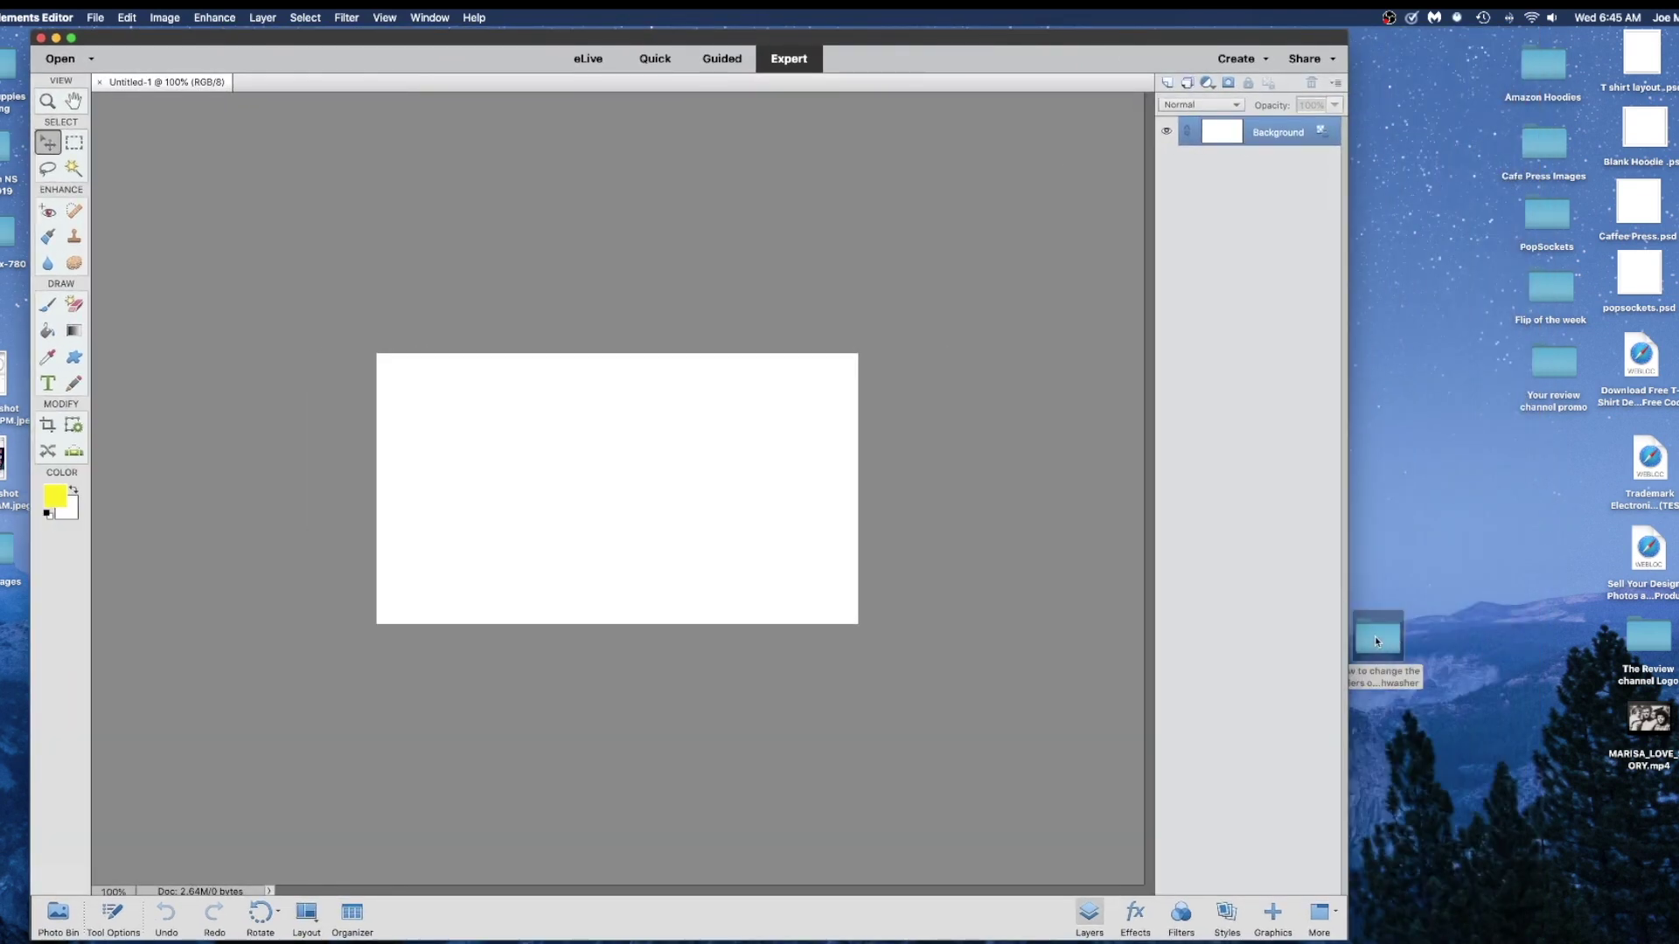
{"action": "left_click_drag", "start_coordinate": [1374, 636], "coordinate": [1479, 646]}
{"action": "double_click", "coordinate": [1479, 647]}
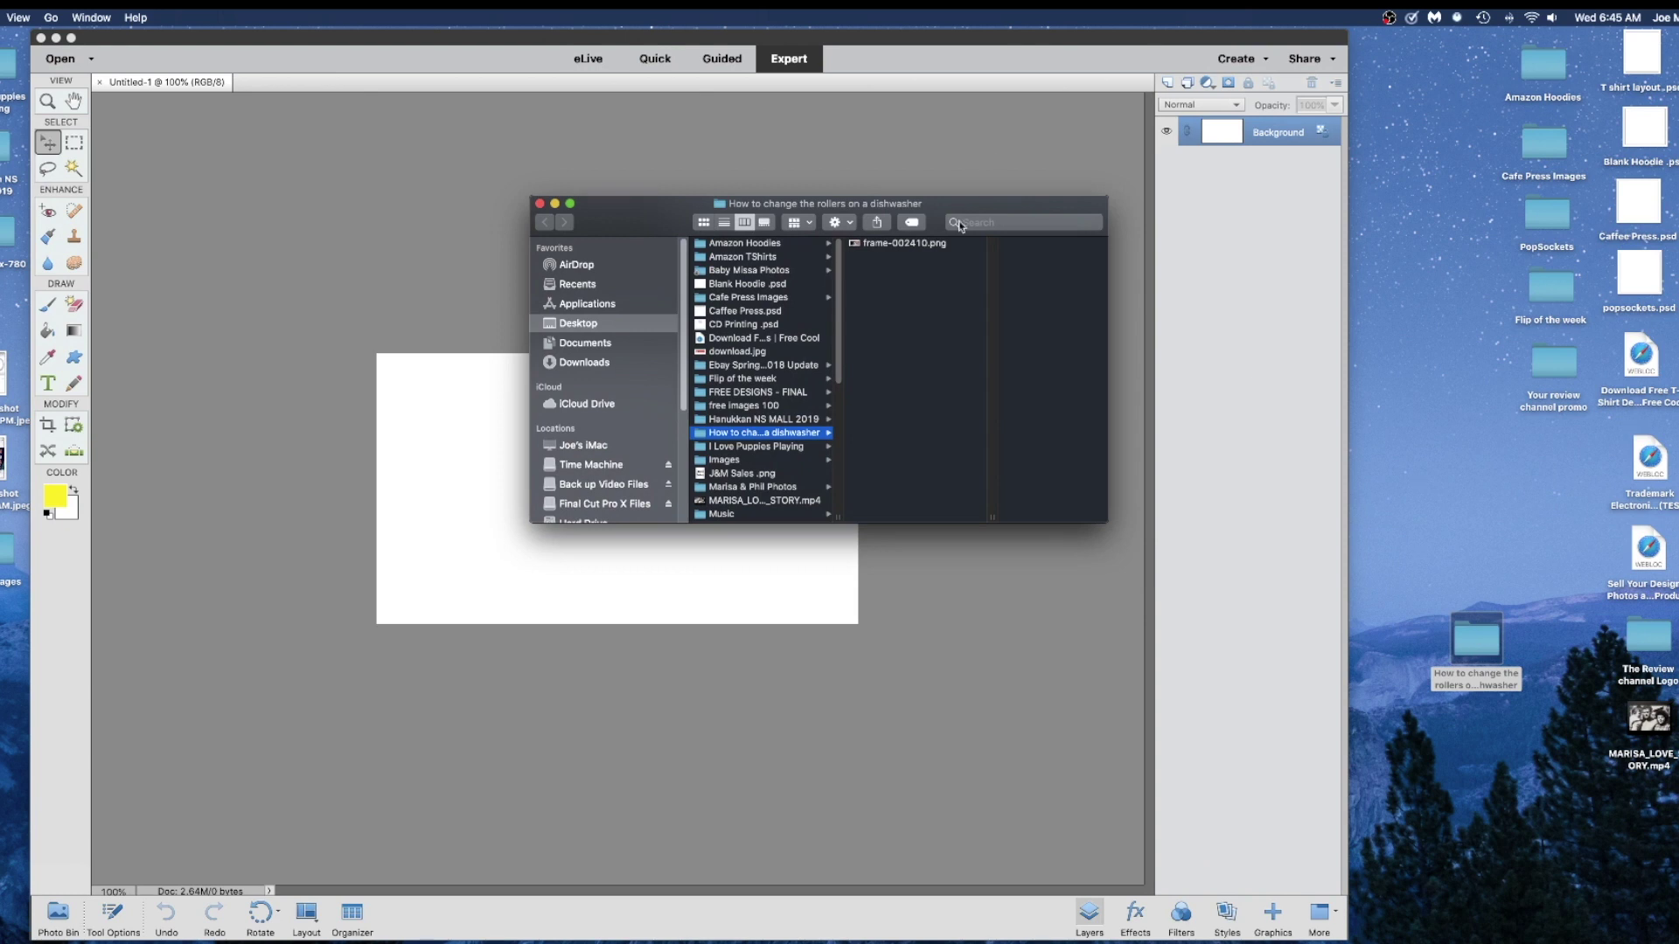
{"action": "left_click_drag", "start_coordinate": [959, 220], "coordinate": [1332, 315]}
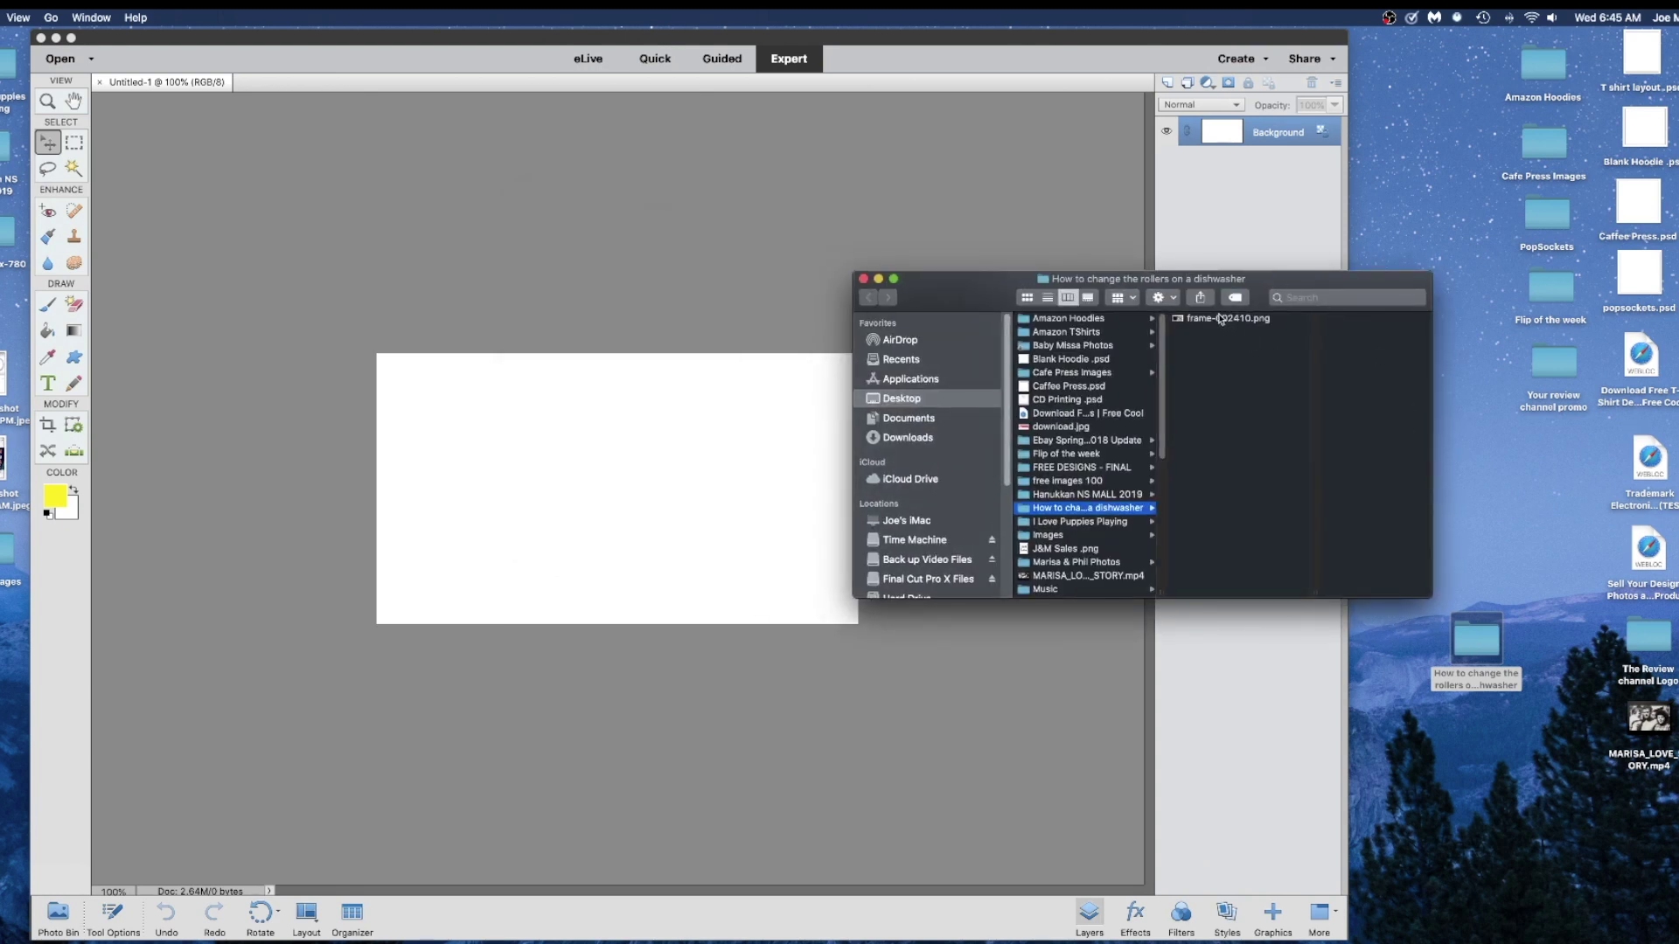
{"action": "left_click_drag", "start_coordinate": [1218, 317], "coordinate": [648, 723]}
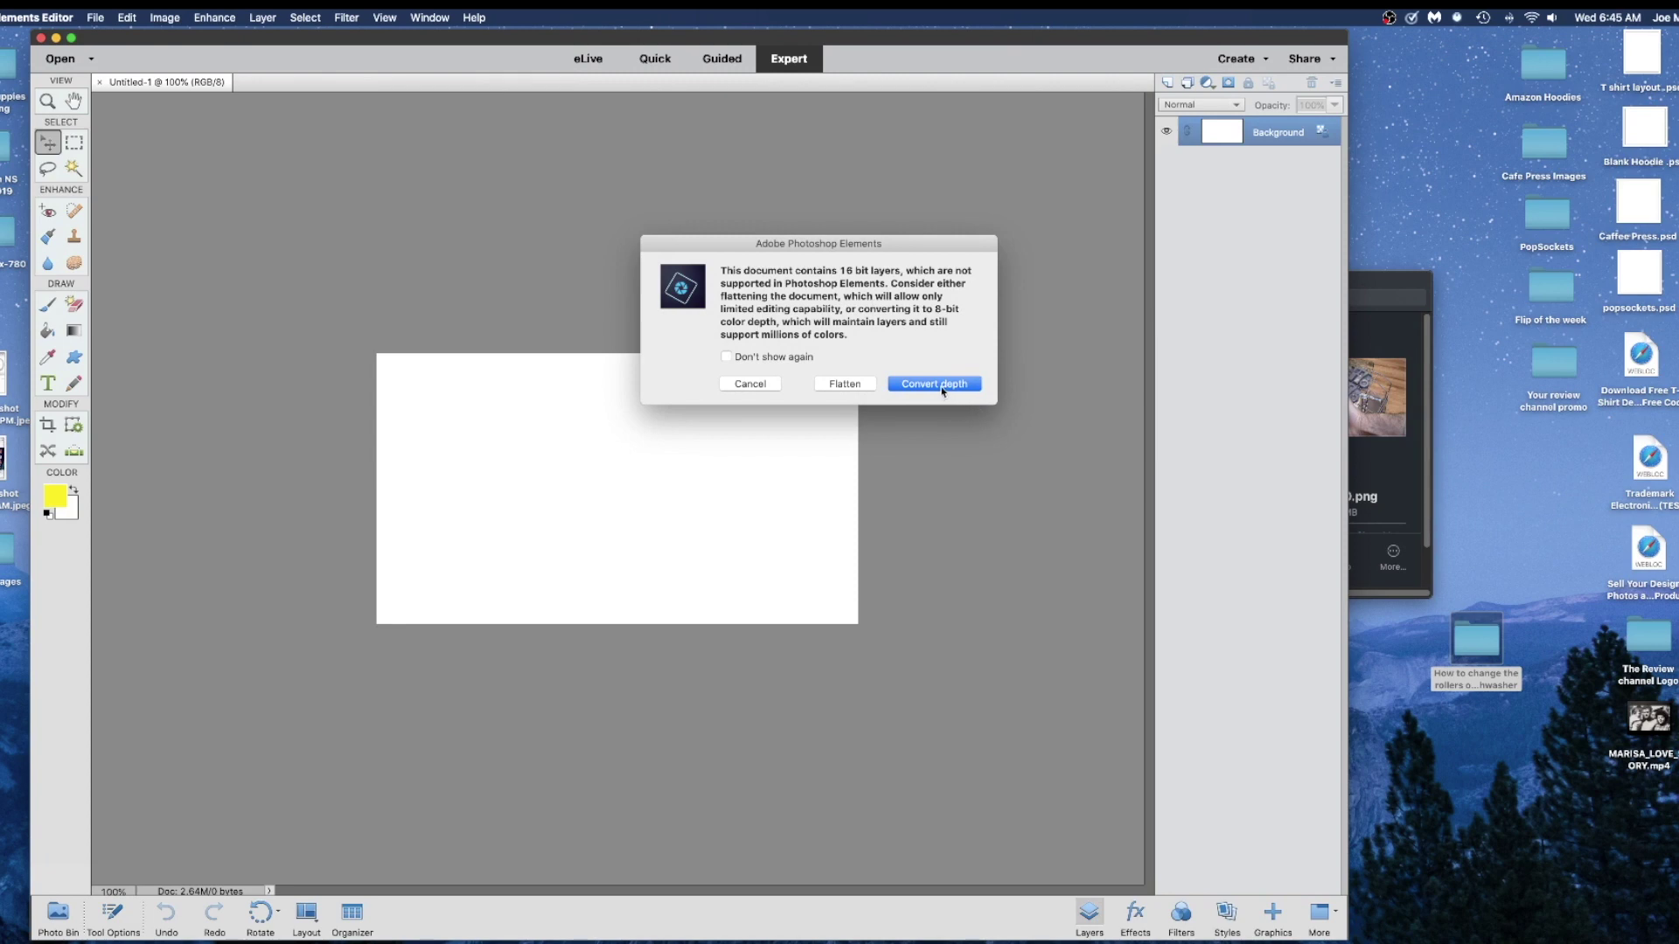
{"action": "left_click", "coordinate": [938, 384]}
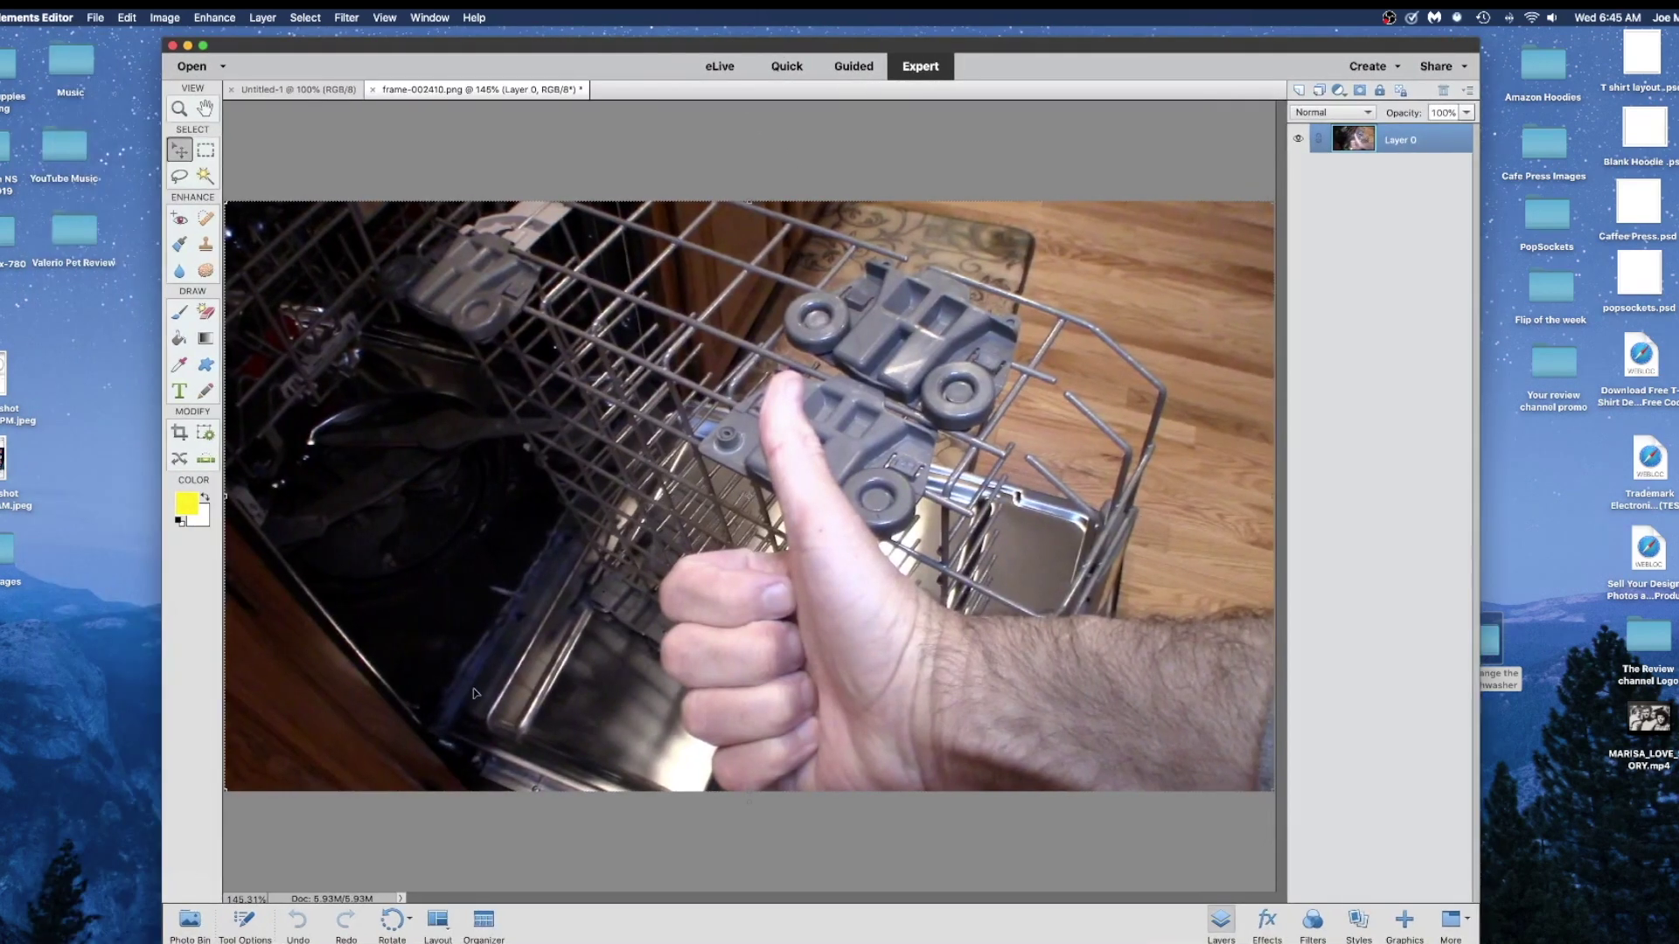
Step: From the Photo Bin, drop the frame onto Untitled-1 as a layer aligned flush with the canvas
{"action": "left_click", "coordinate": [188, 922]}
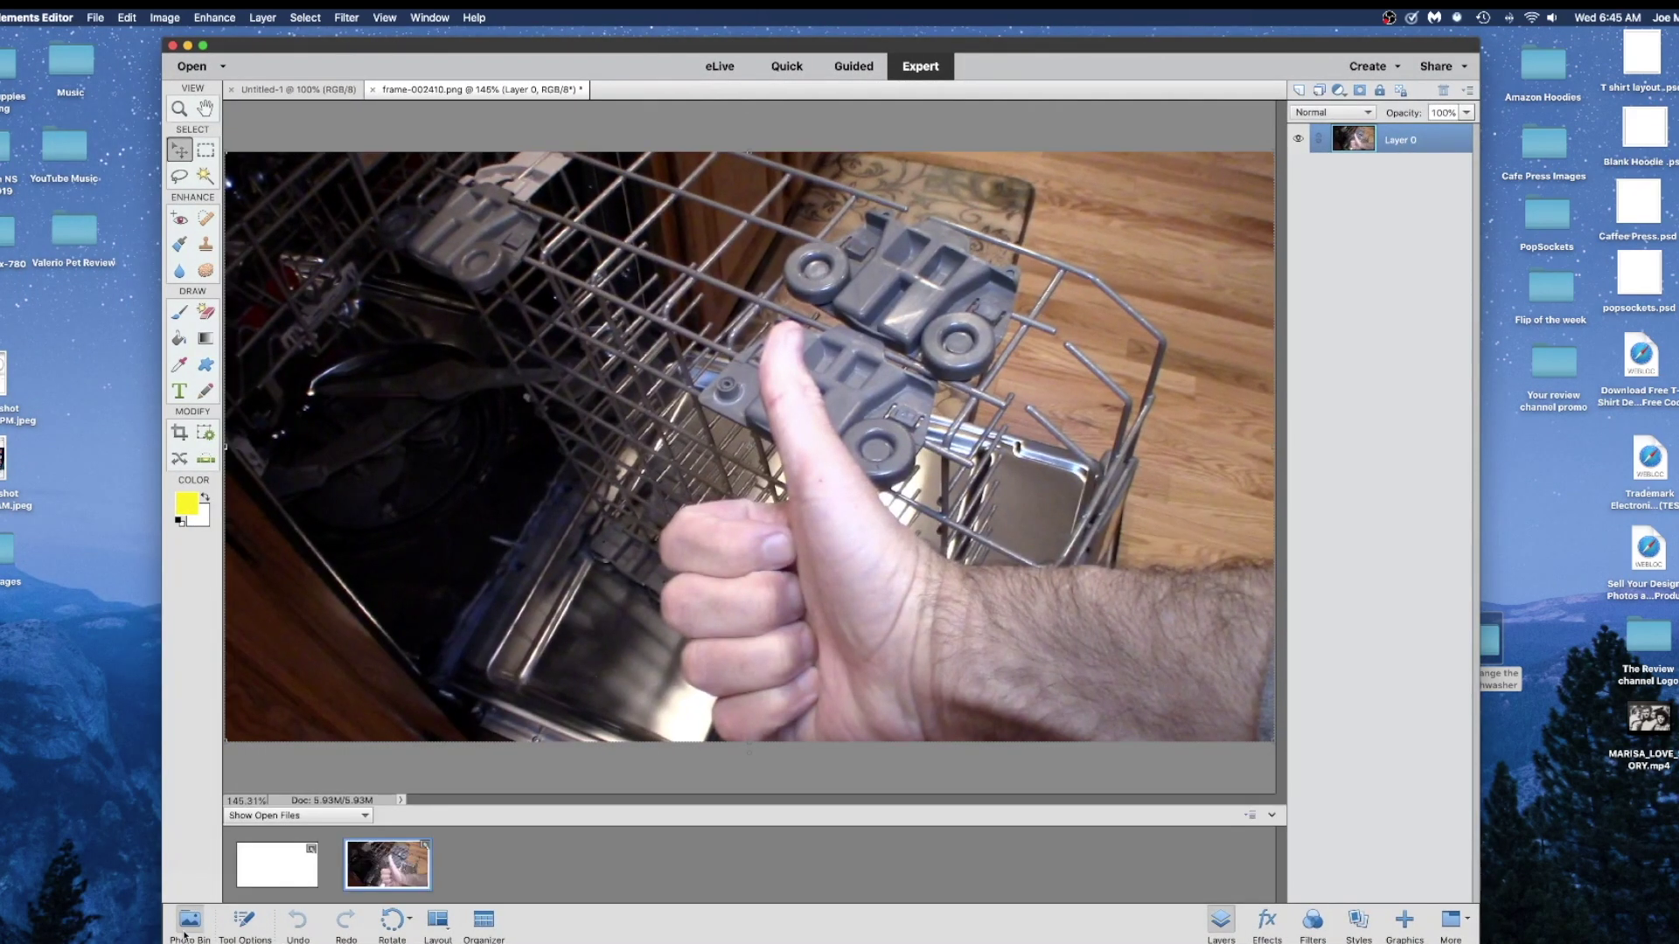
{"action": "left_click", "coordinate": [269, 870]}
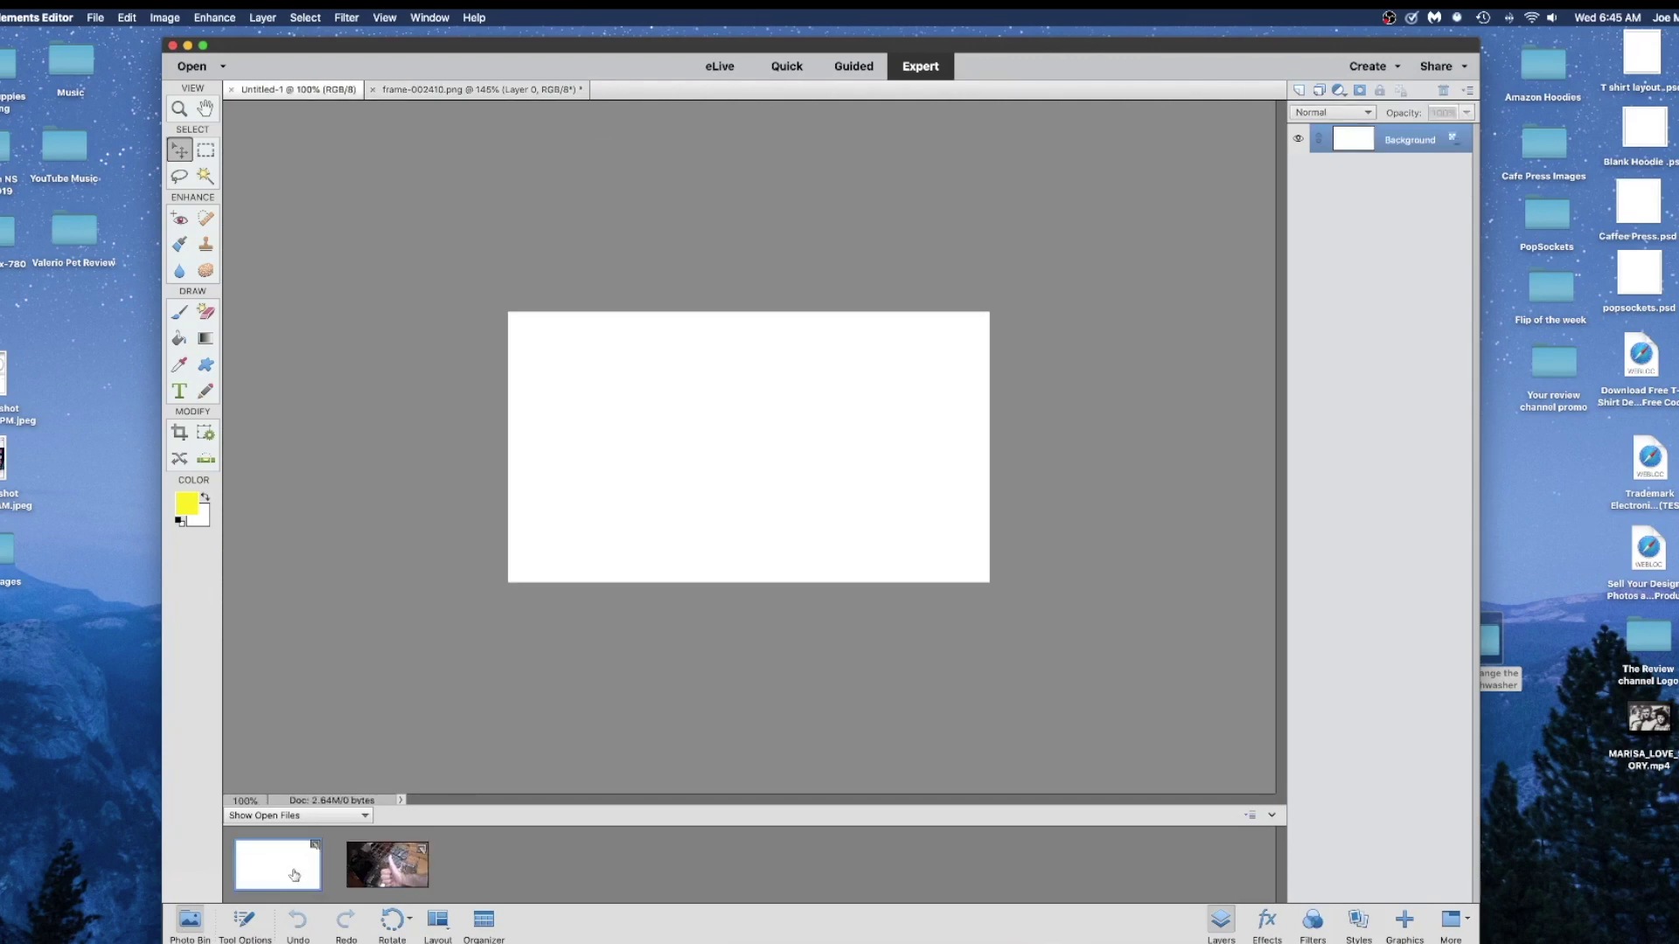
{"action": "left_click", "coordinate": [366, 879]}
{"action": "key", "text": "ctrl+Tab"}
{"action": "left_click_drag", "start_coordinate": [376, 876], "coordinate": [702, 473]}
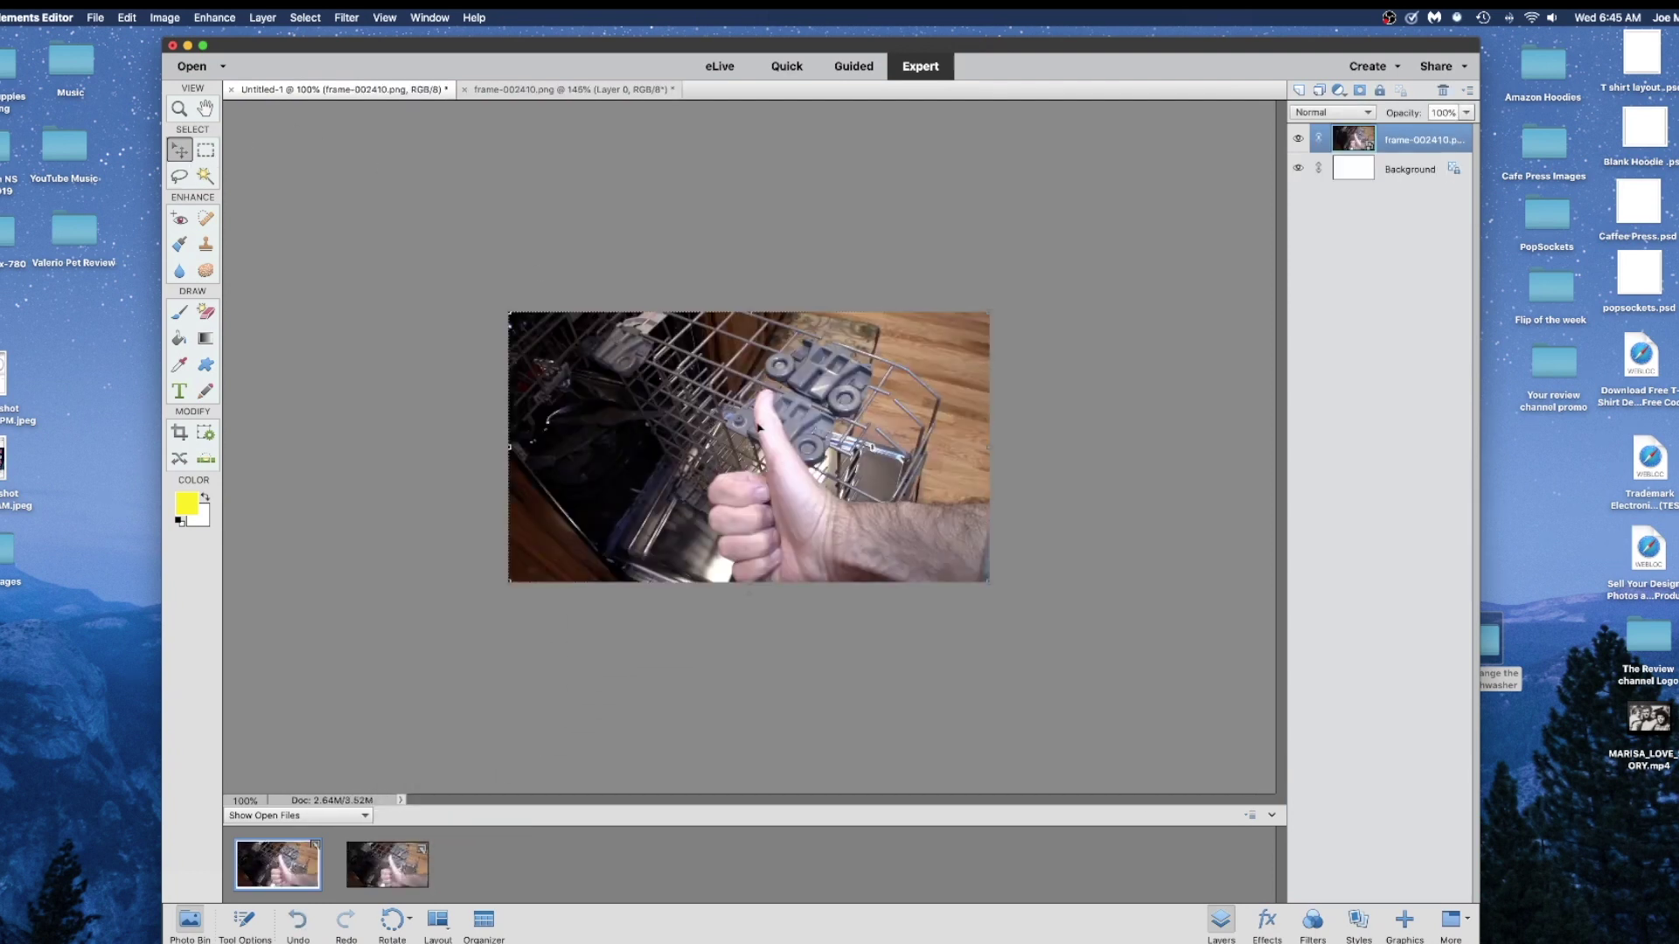
{"action": "mouse_move", "coordinate": [781, 430]}
{"action": "left_mouse_down"}
{"action": "mouse_move", "coordinate": [725, 433]}
{"action": "mouse_move", "coordinate": [885, 402]}
{"action": "mouse_move", "coordinate": [761, 435]}
{"action": "mouse_move", "coordinate": [783, 435]}
{"action": "left_mouse_up"}
{"action": "left_click", "coordinate": [1138, 619]}
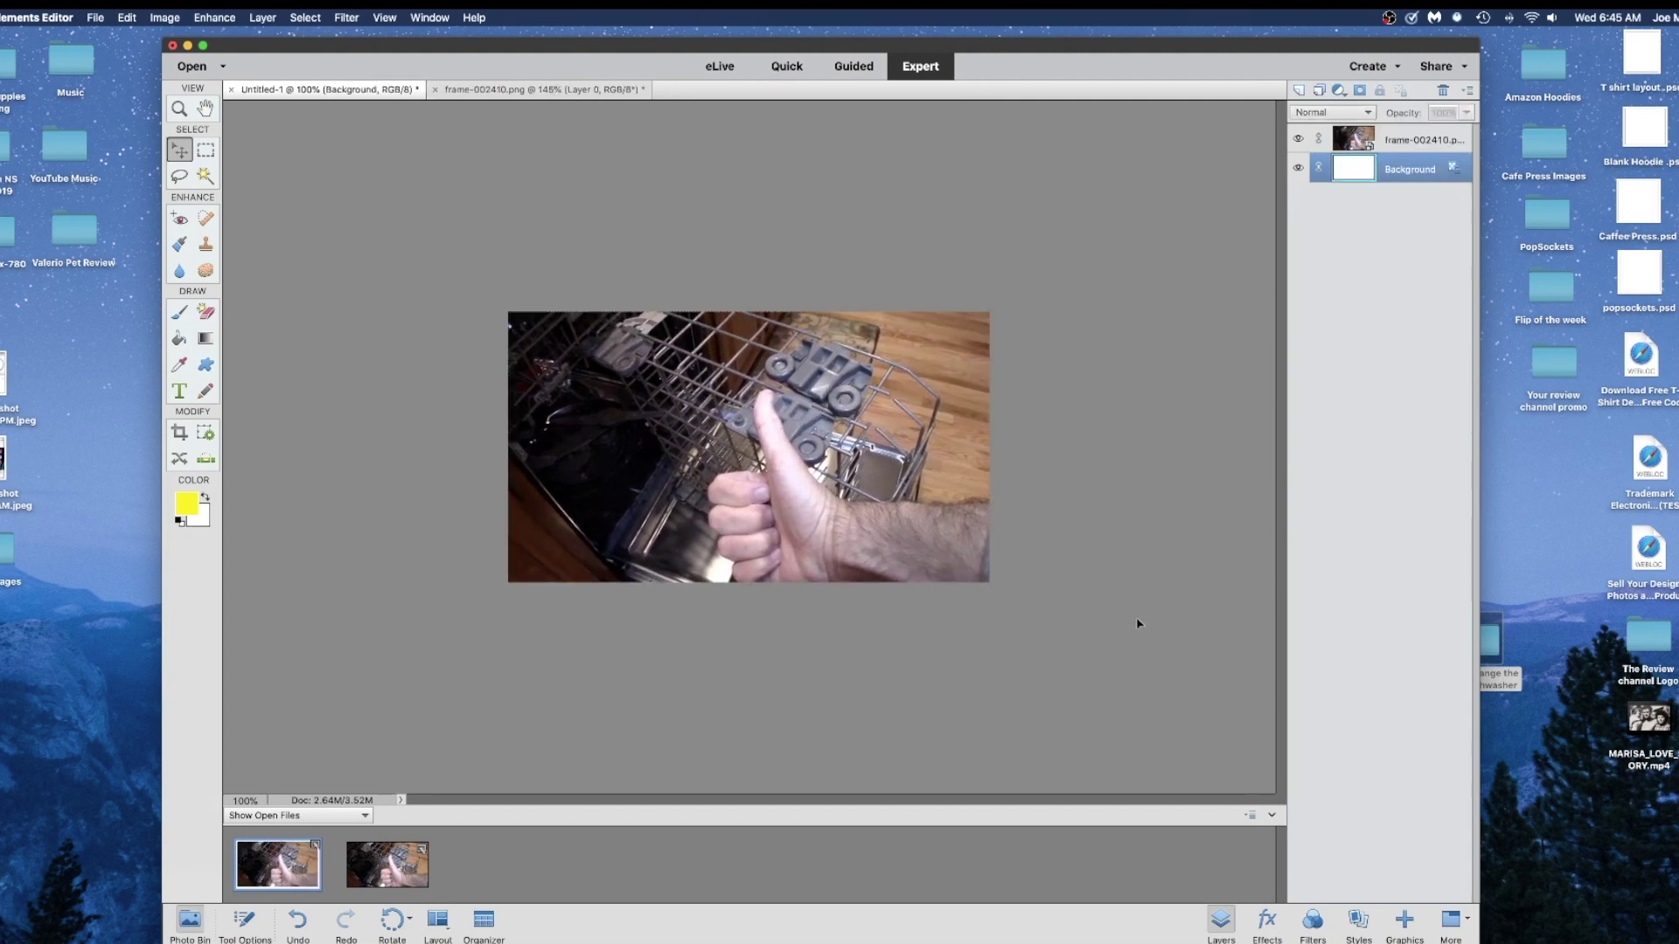